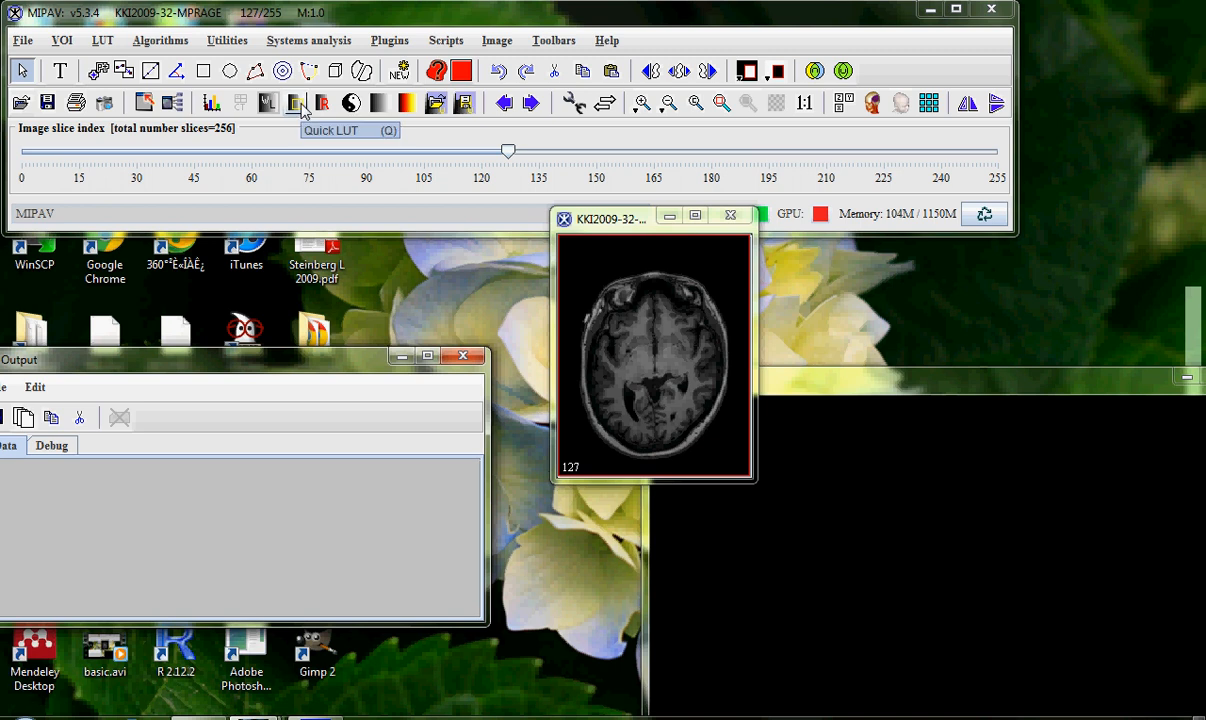
# Step: Adjust the brain slice's contrast with Quick LUT on three different rectangular regions of the image
pyautogui.click(303, 110)
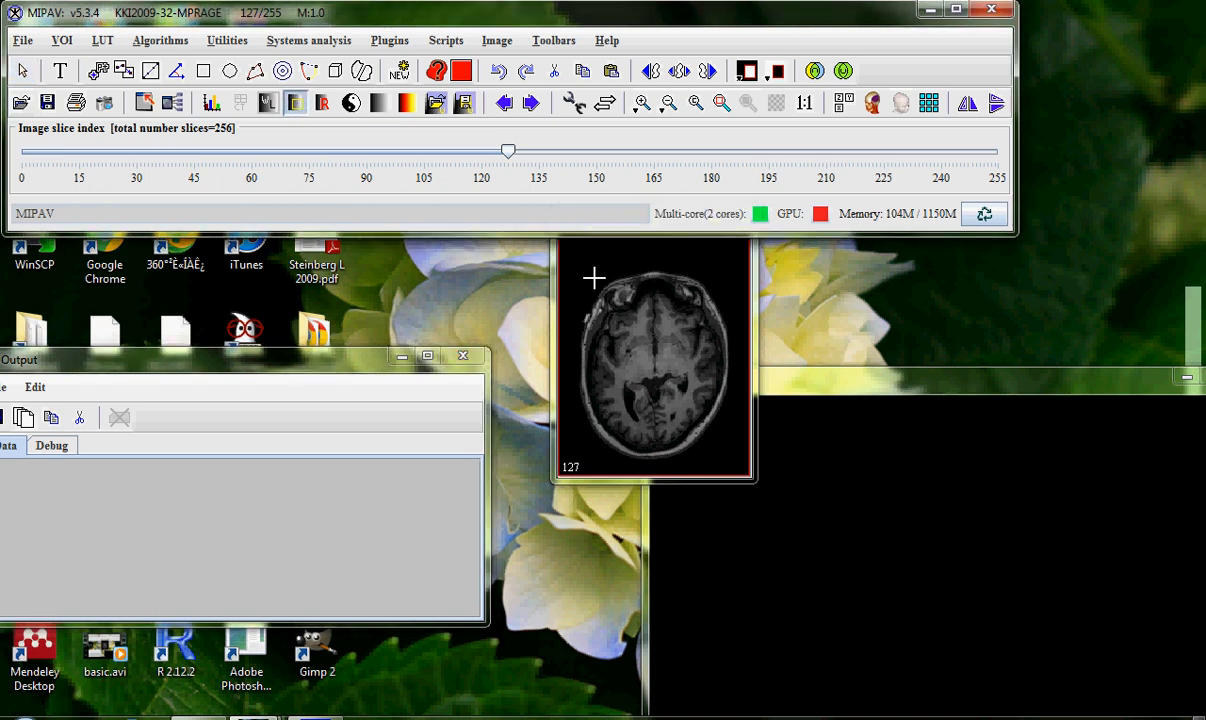
pyautogui.moveTo(586, 262); pyautogui.dragTo(650, 315)
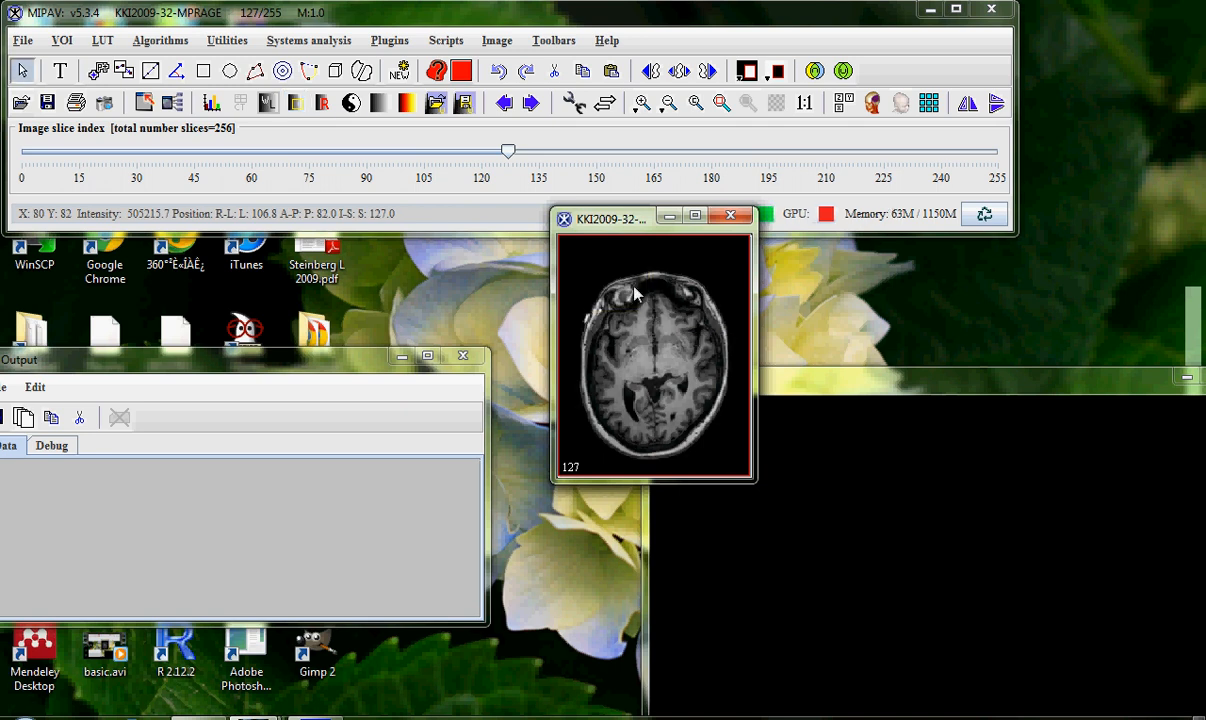
pyautogui.click(295, 103)
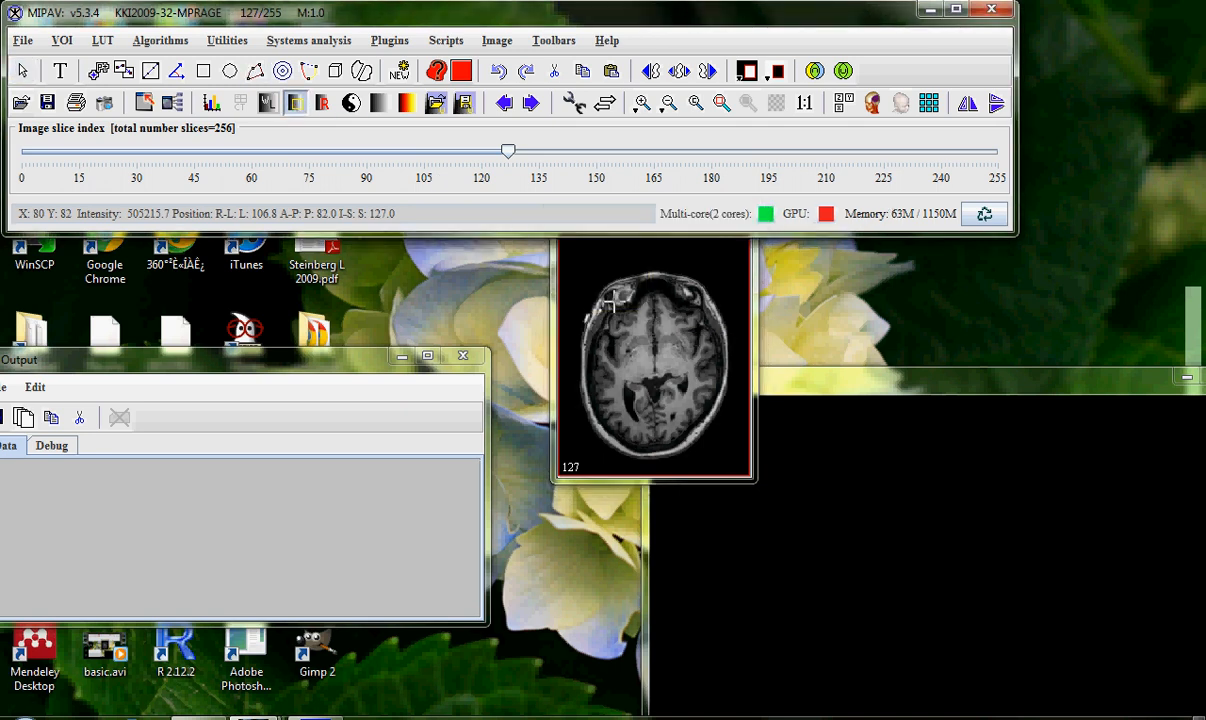
pyautogui.moveTo(608, 318); pyautogui.dragTo(697, 398)
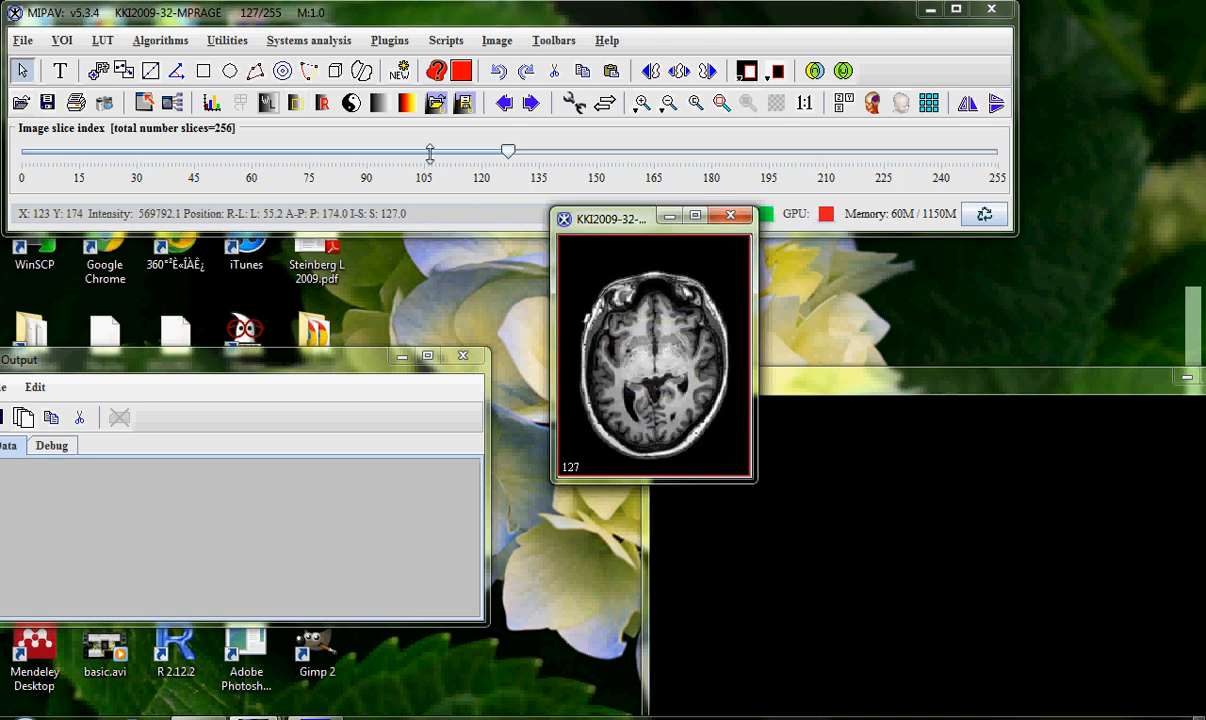
pyautogui.click(295, 103)
pyautogui.moveTo(603, 259); pyautogui.dragTo(638, 296)
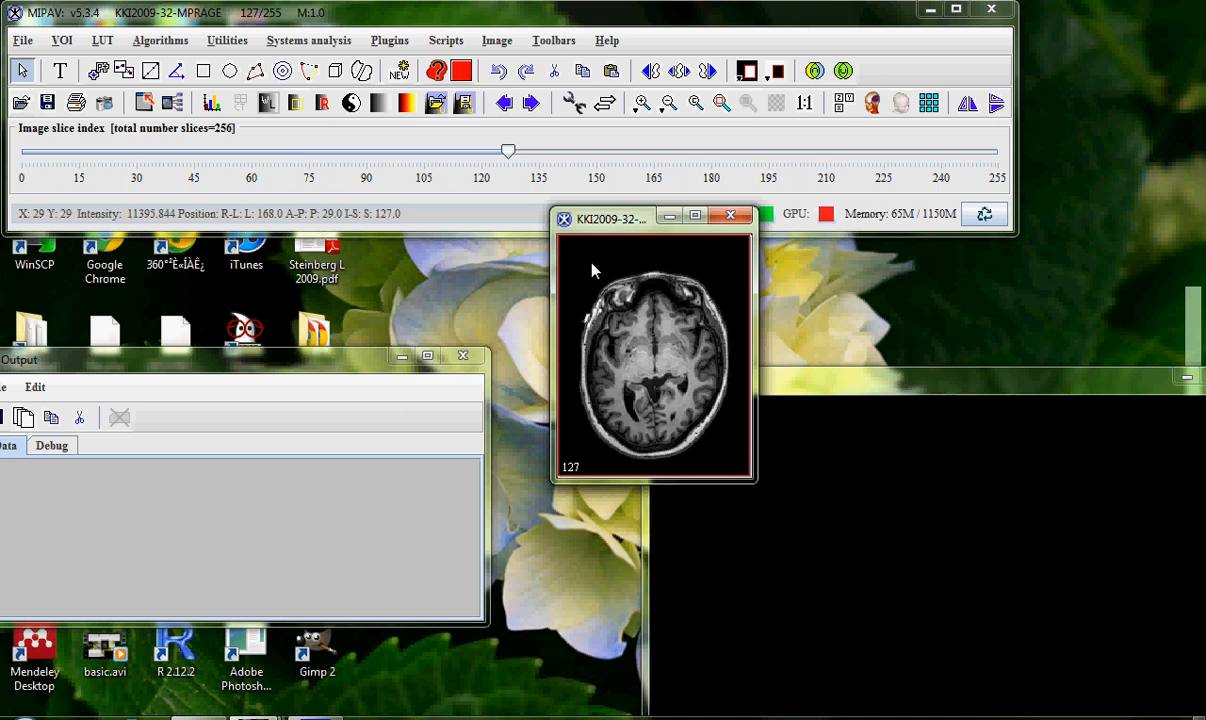
# Step: Adjust the contrast directly on the image, and fine-tune it in Level and Window to about level 814419.9 and window 1511599.6
pyautogui.moveTo(592, 266); pyautogui.dragTo(606, 283)
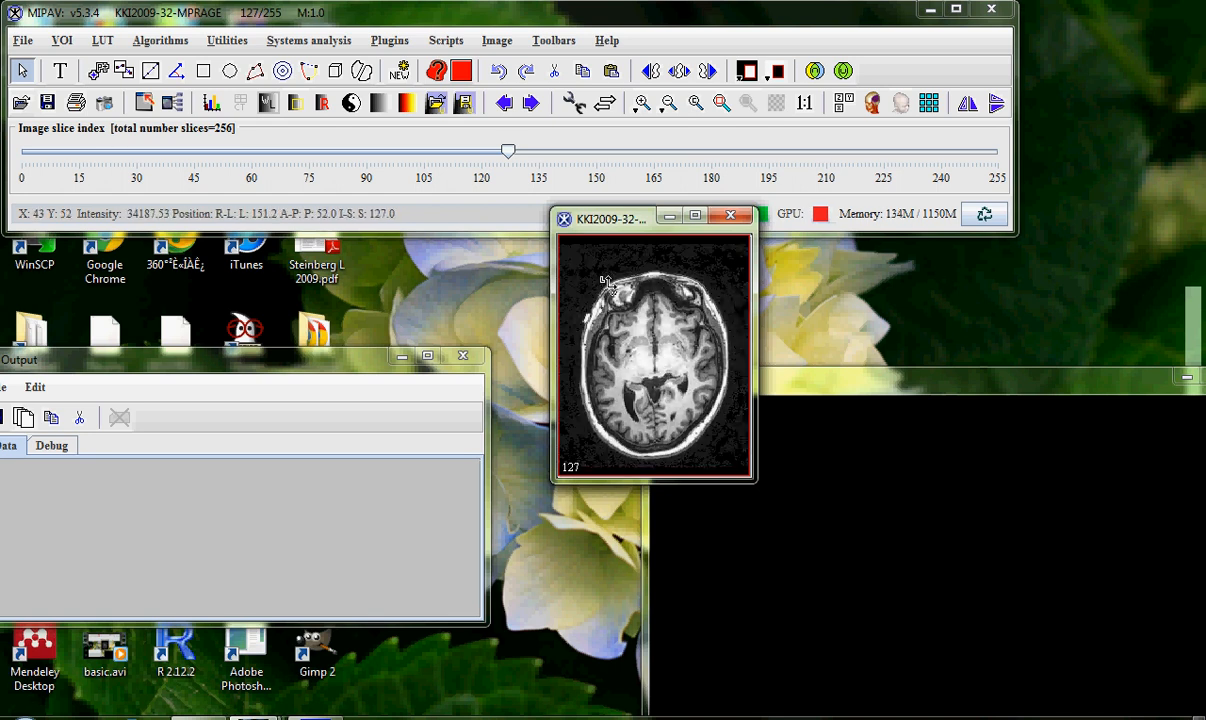
pyautogui.click(267, 104)
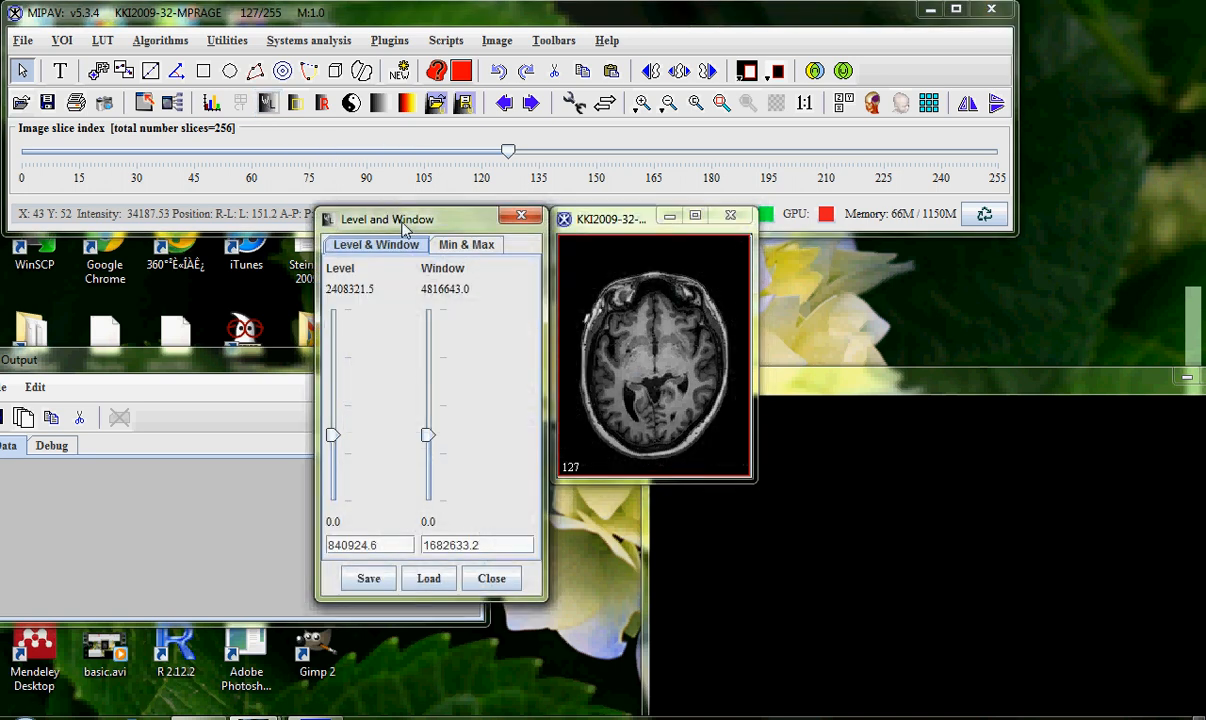
pyautogui.moveTo(404, 230); pyautogui.dragTo(340, 198)
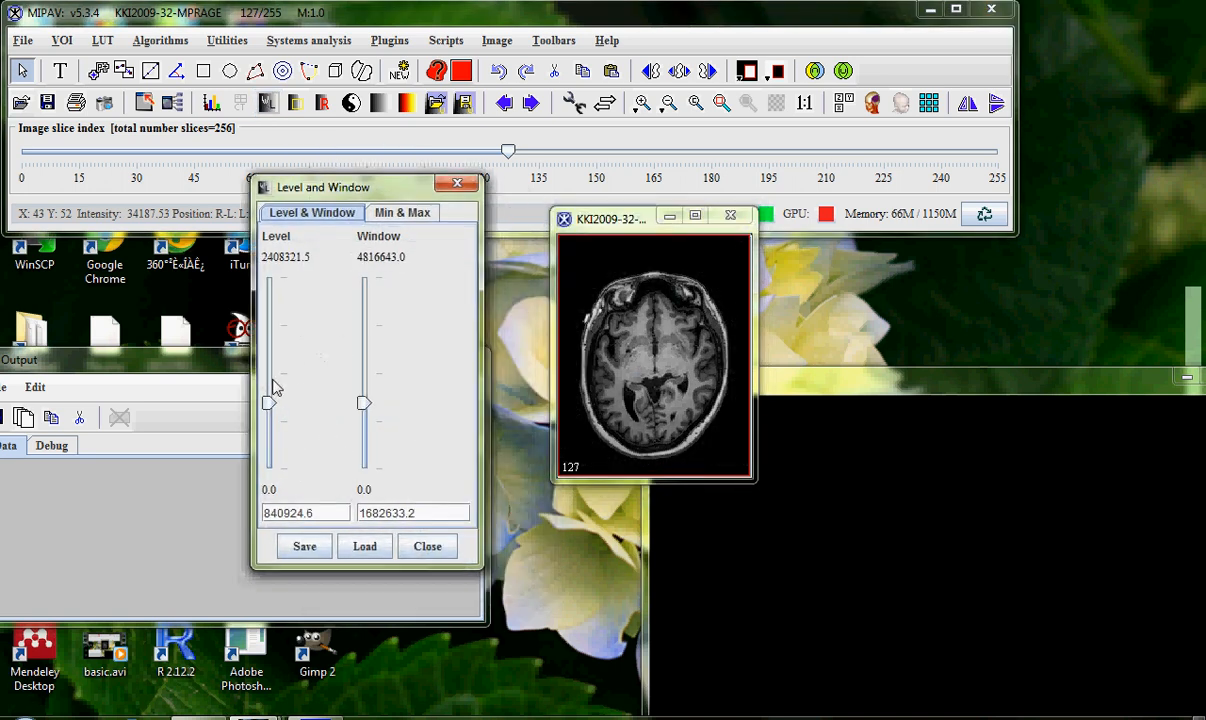
pyautogui.moveTo(266, 402)
pyautogui.mouseDown()
pyautogui.moveTo(269, 363)
pyautogui.moveTo(277, 409)
pyautogui.moveTo(270, 402)
pyautogui.mouseUp()
pyautogui.moveTo(363, 405)
pyautogui.mouseDown()
pyautogui.moveTo(371, 337)
pyautogui.moveTo(368, 410)
pyautogui.mouseUp()
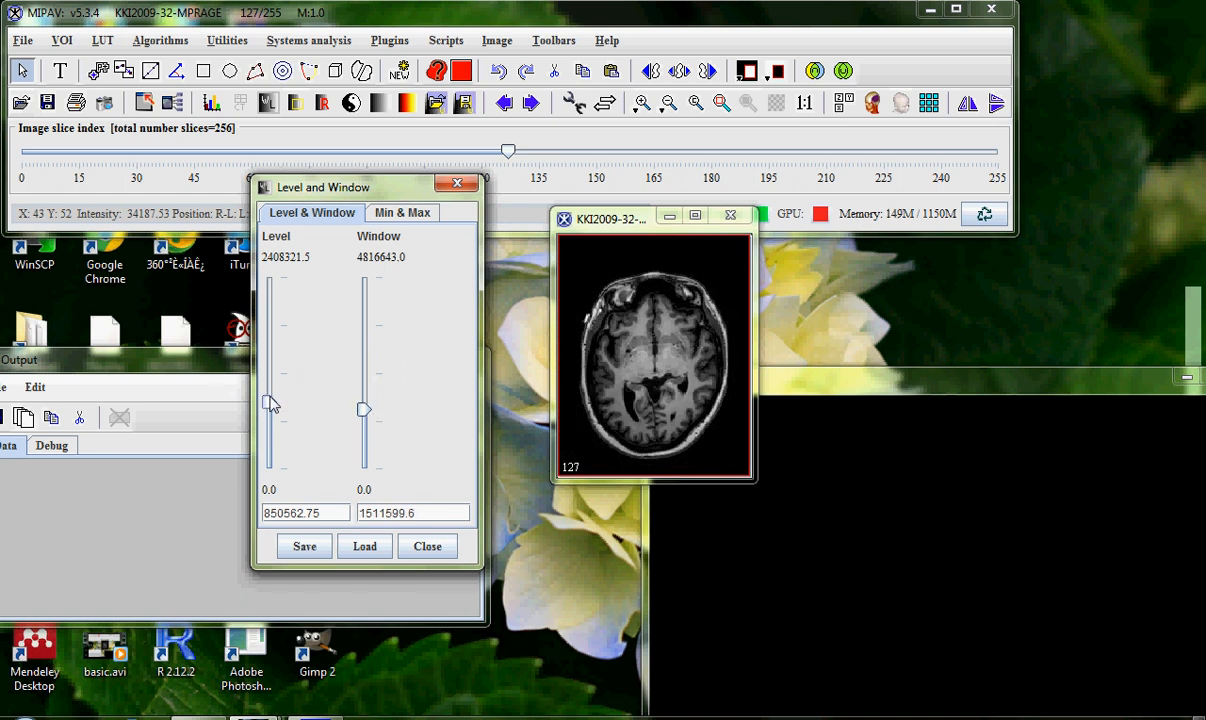
pyautogui.moveTo(272, 403)
pyautogui.mouseDown()
pyautogui.moveTo(270, 377)
pyautogui.moveTo(270, 405)
pyautogui.mouseUp()
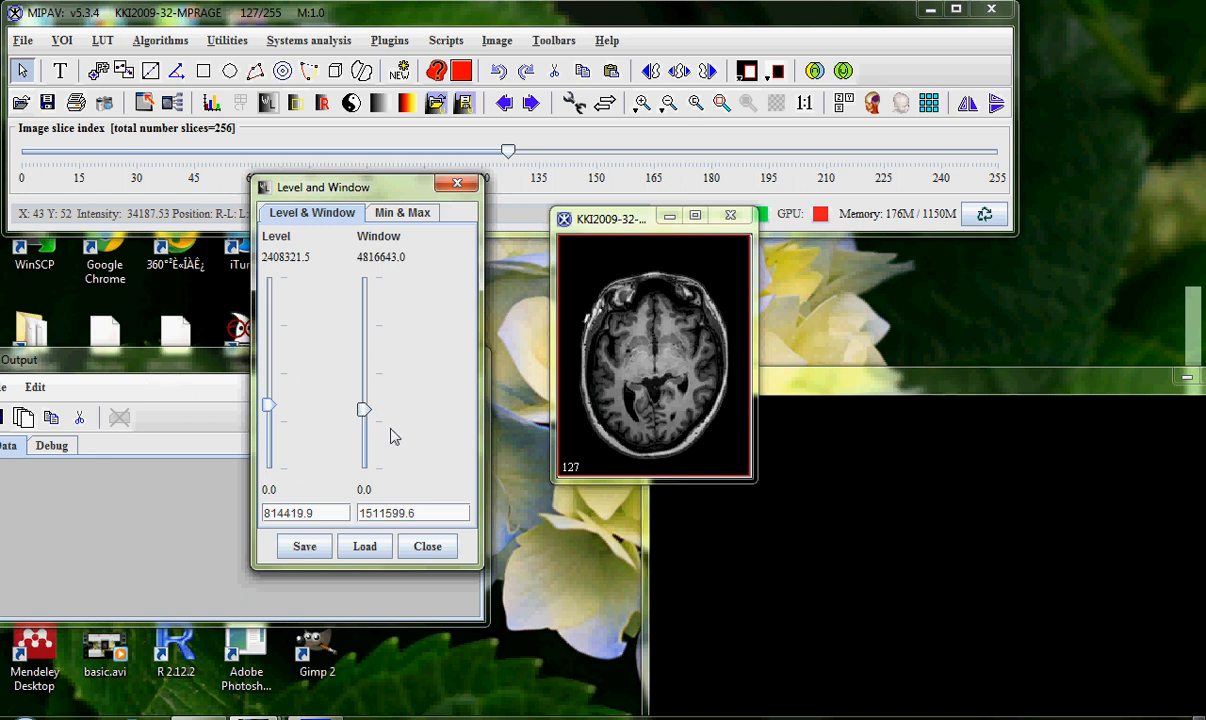
pyautogui.click(430, 546)
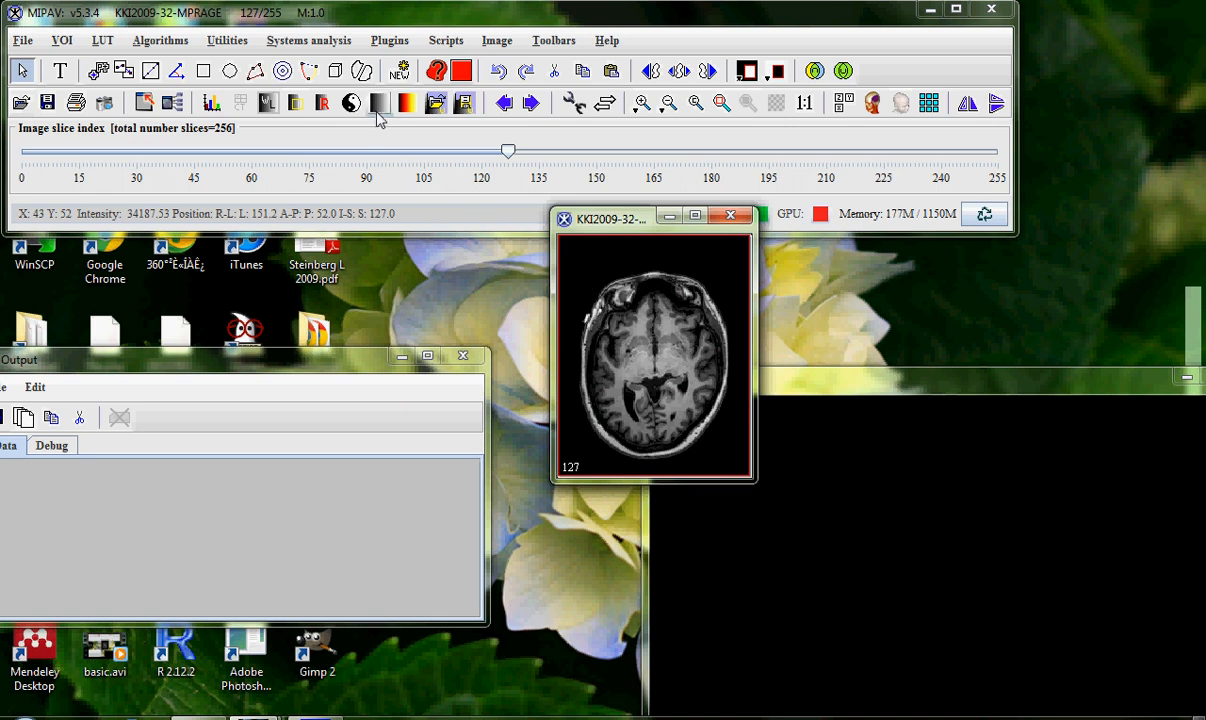
# Step: Reset the image's lookup table, and invert its grayscale and invert it back
pyautogui.click(323, 106)
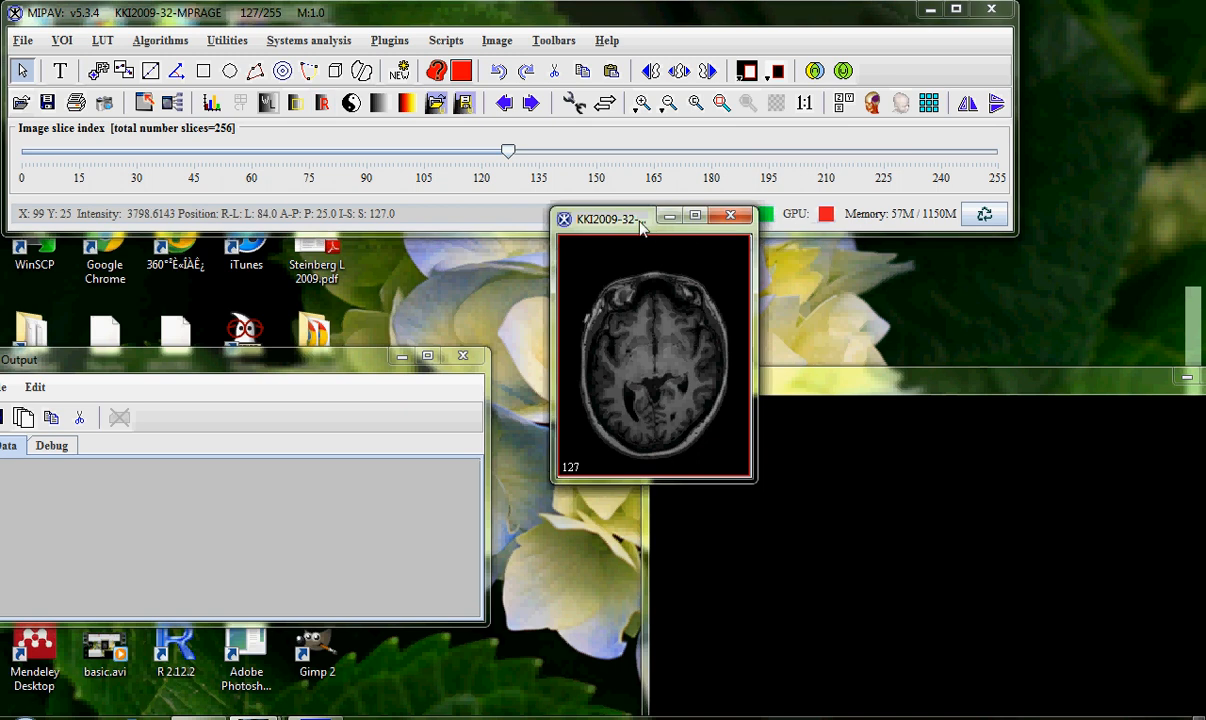
pyautogui.moveTo(642, 228); pyautogui.dragTo(681, 281)
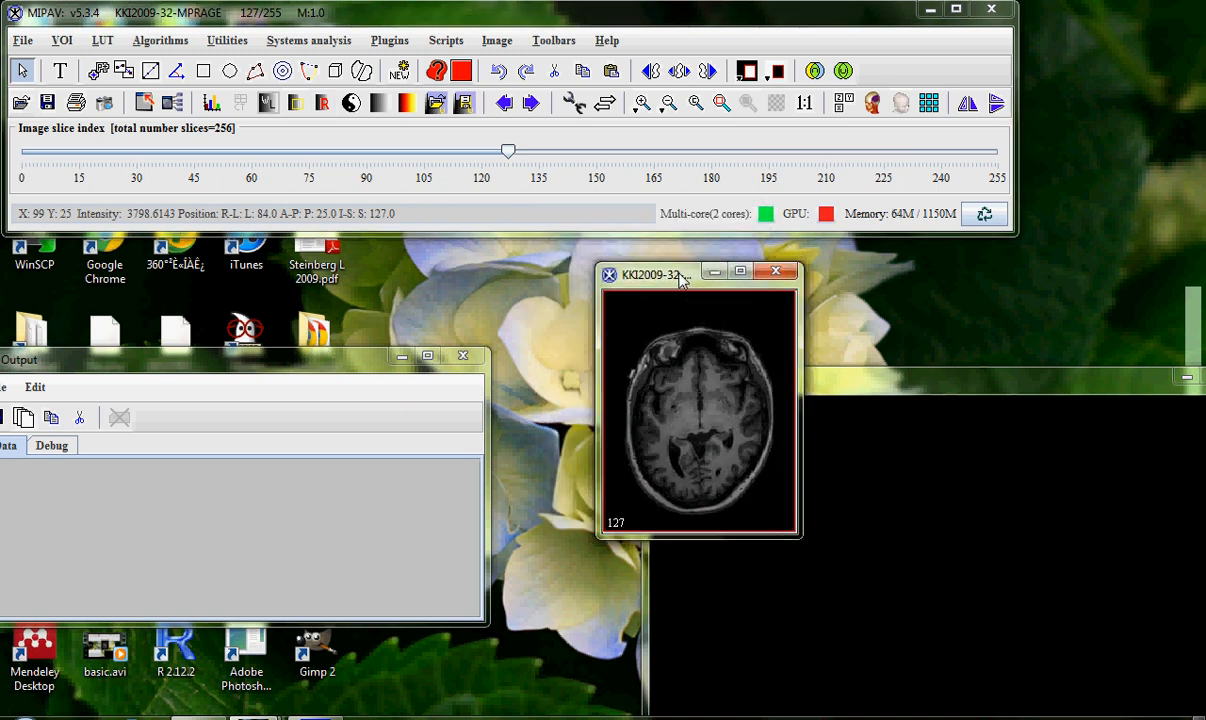
pyautogui.click(352, 104)
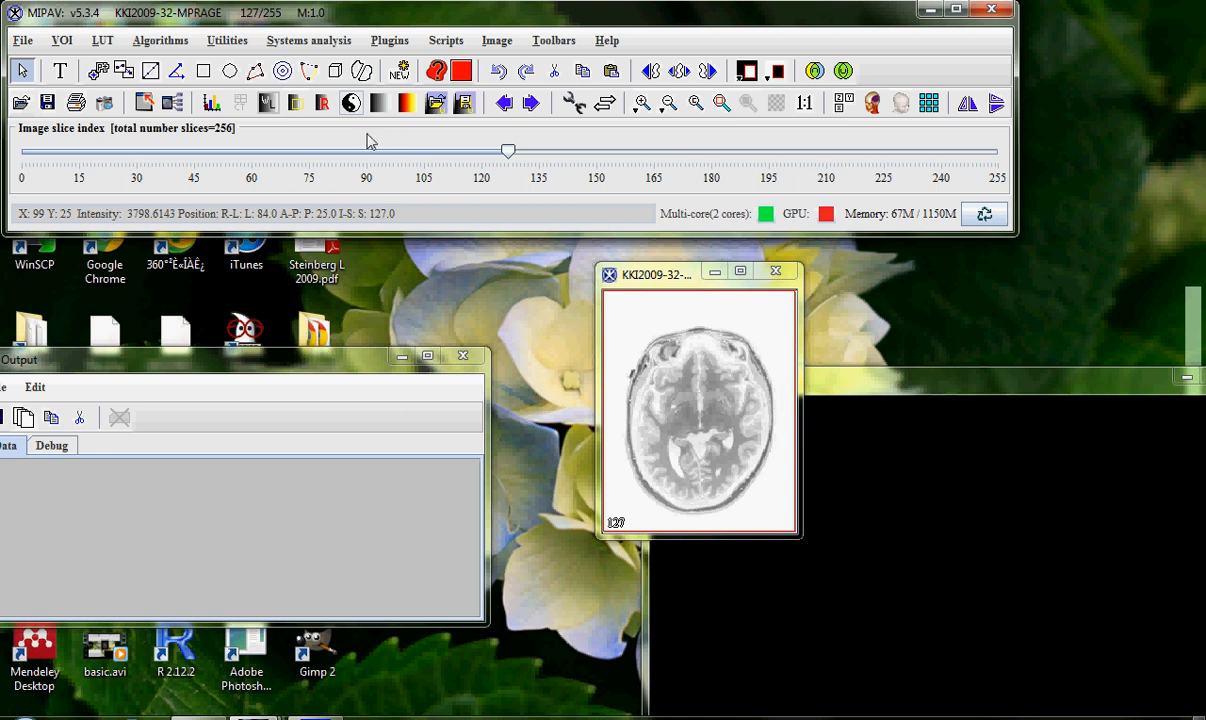
pyautogui.click(351, 104)
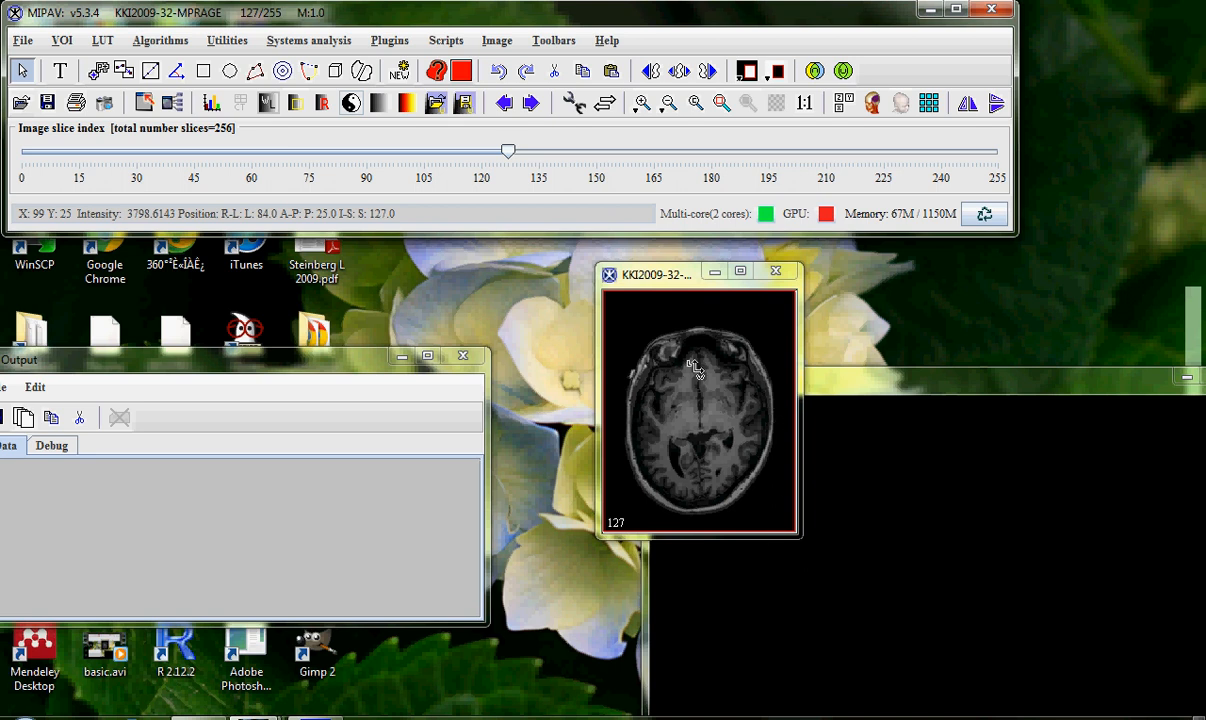
# Step: Open the image's histogram lookup table and apply the red, green, blue, gray with blue/red ends and finally hot metal color maps
pyautogui.click(108, 43)
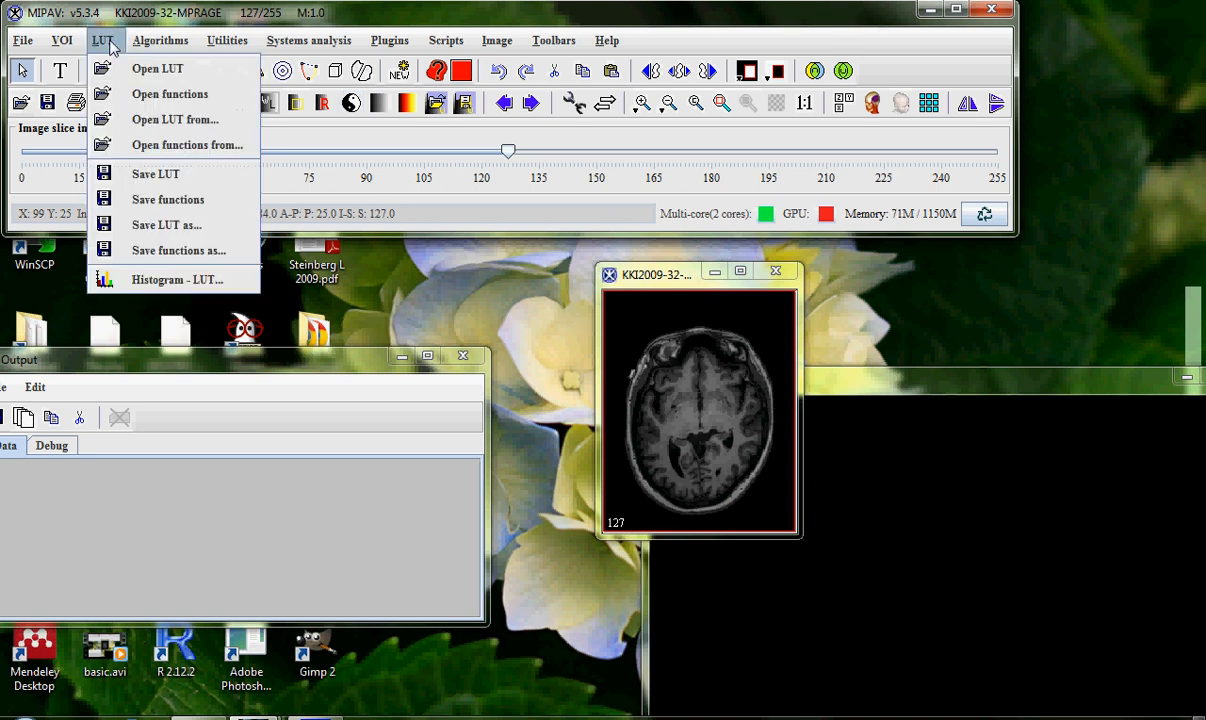
pyautogui.click(162, 283)
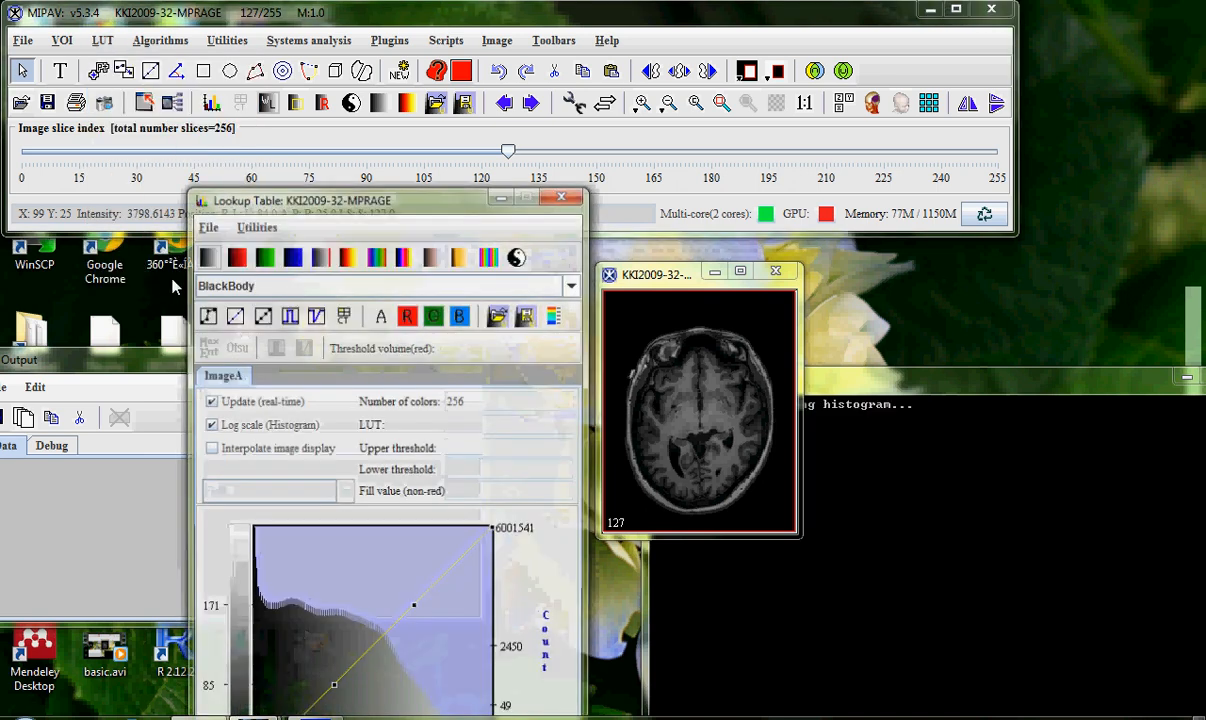
pyautogui.moveTo(380, 197); pyautogui.dragTo(363, 18)
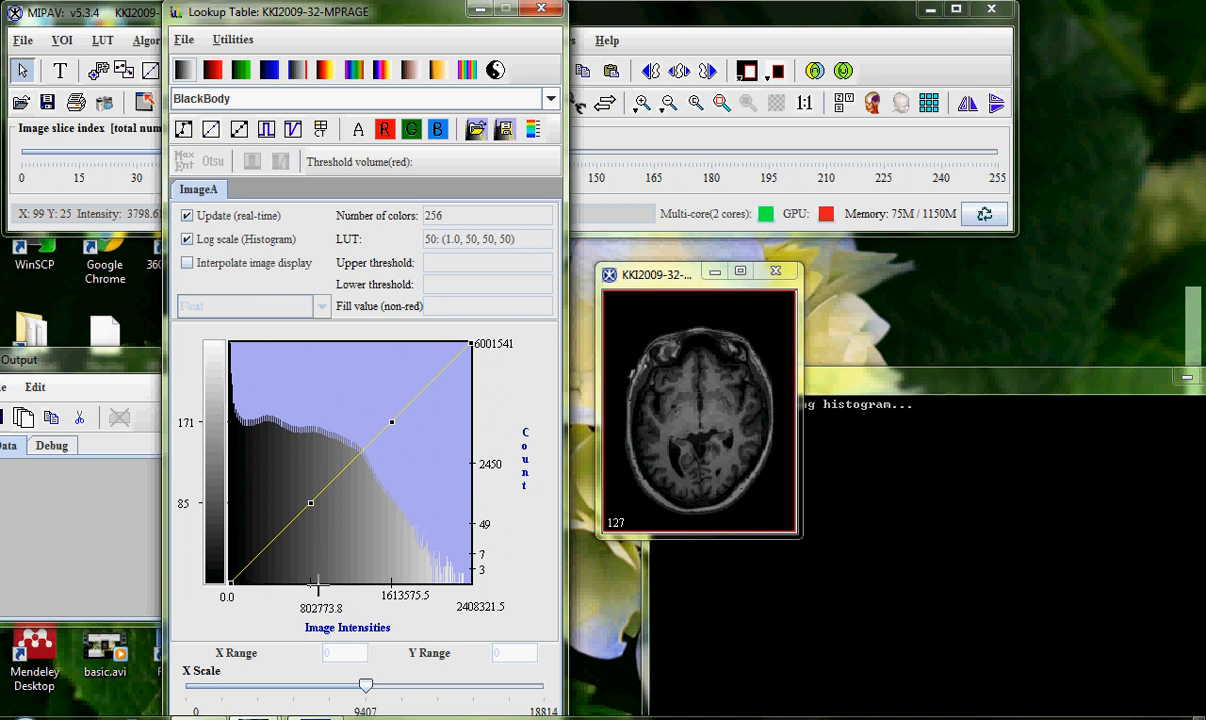
pyautogui.click(211, 74)
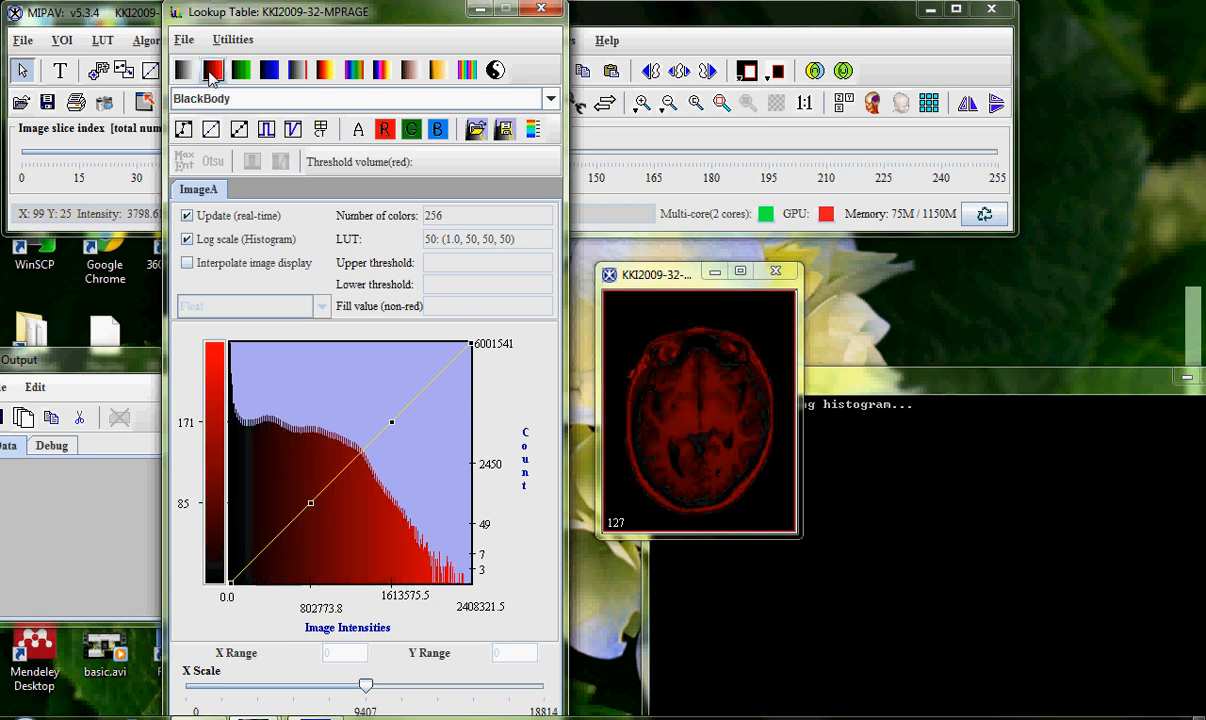
pyautogui.click(244, 76)
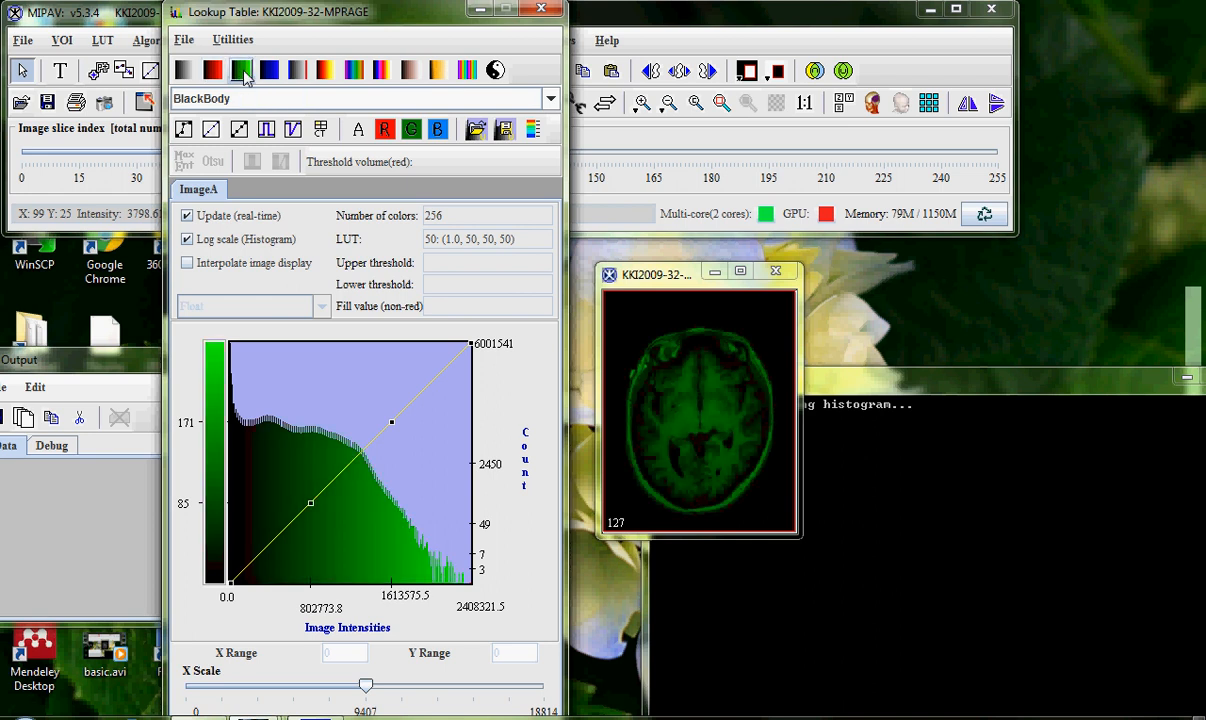
pyautogui.click(271, 74)
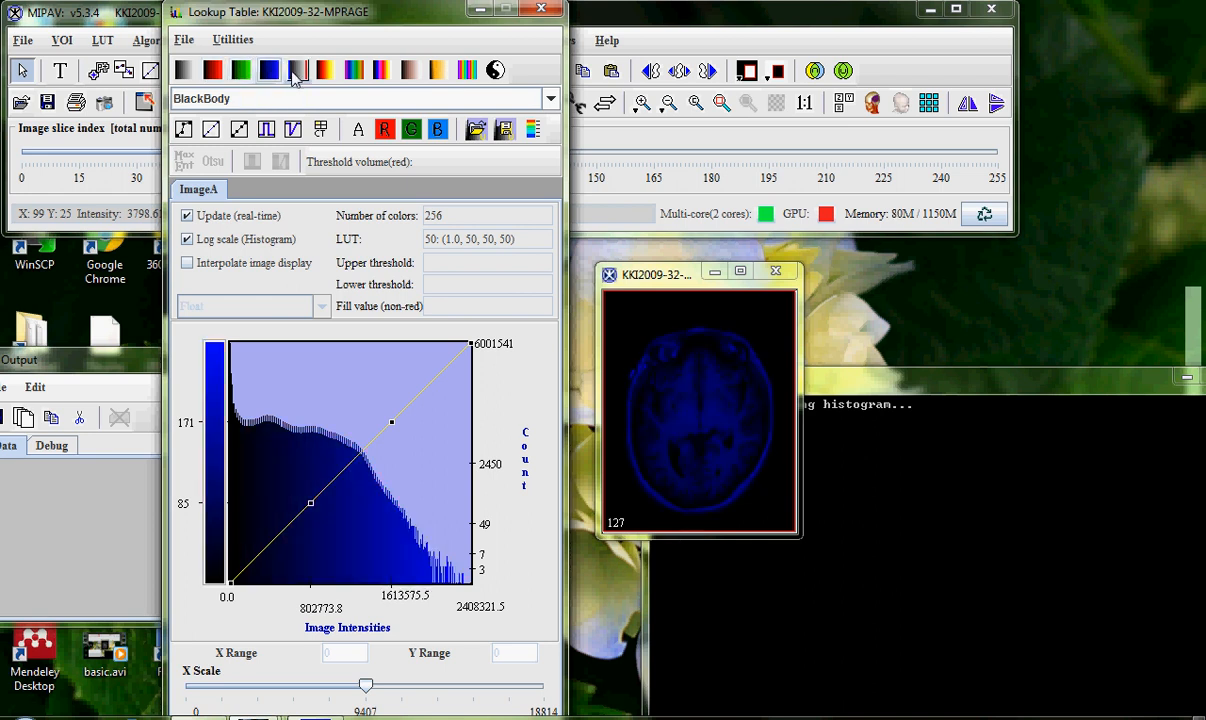
pyautogui.click(296, 76)
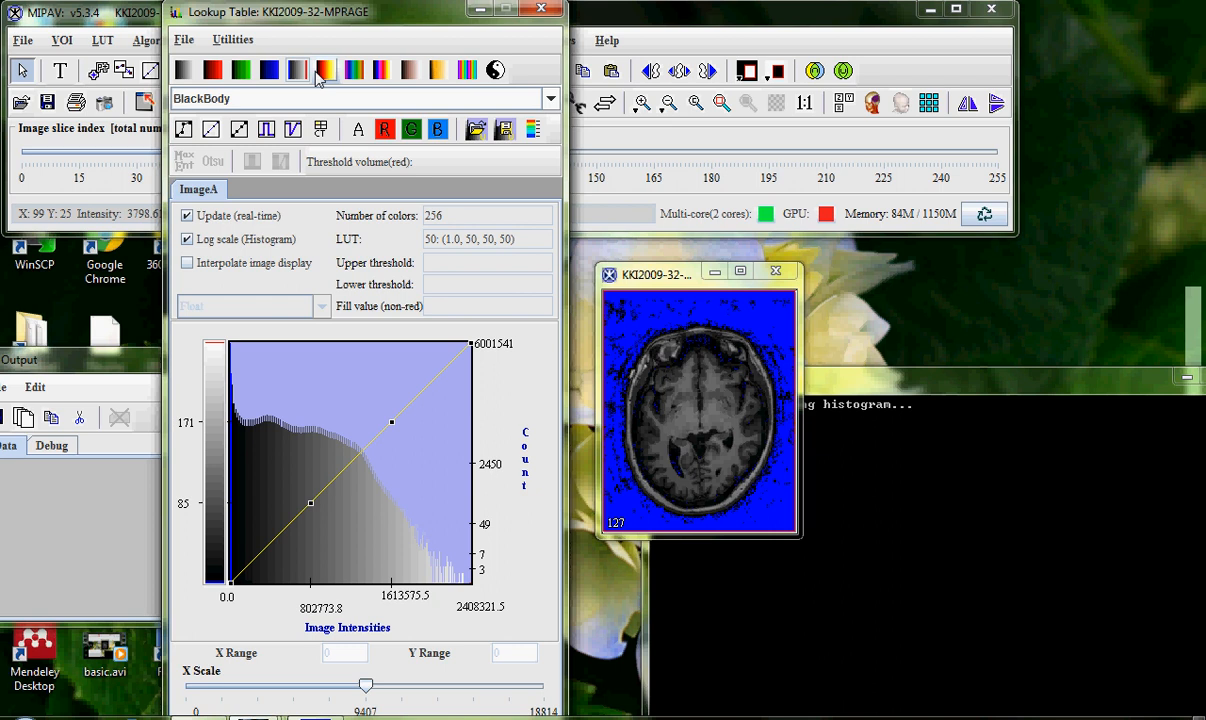
pyautogui.click(322, 72)
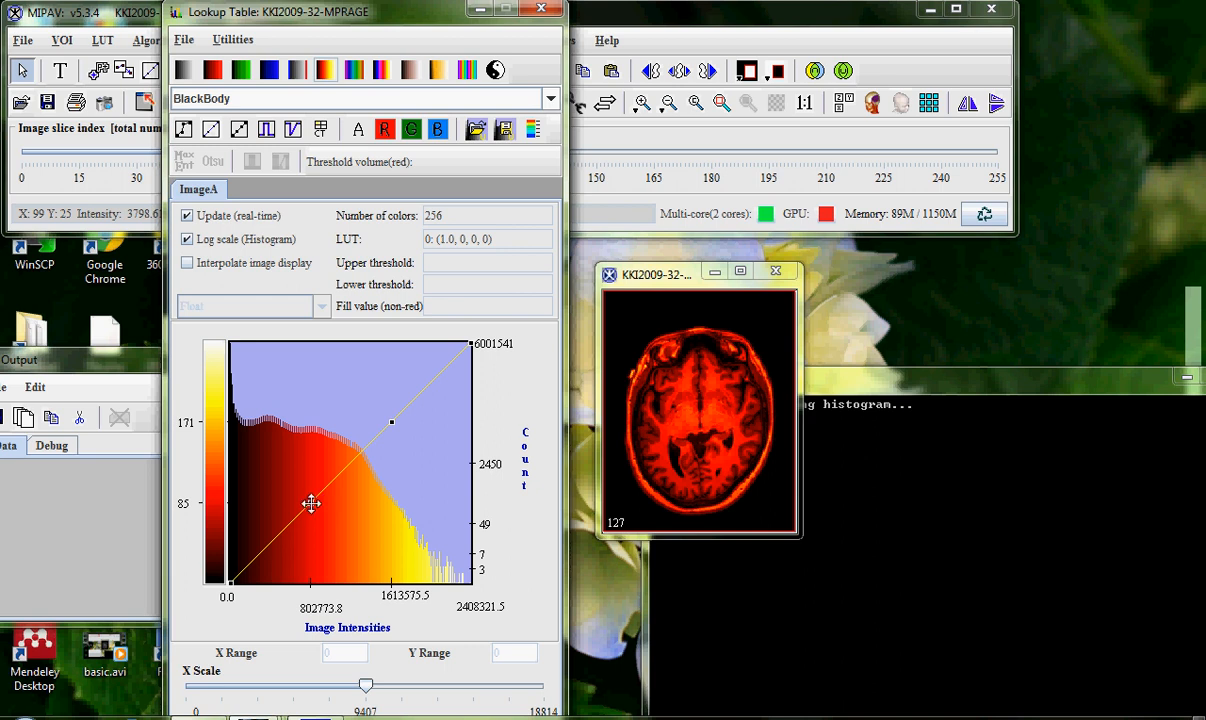
# Step: Bend the transfer function by moving its lower point to about 887773.44, 45 and adding a point at about 1341104.6, 128
pyautogui.moveTo(311, 503); pyautogui.dragTo(319, 540)
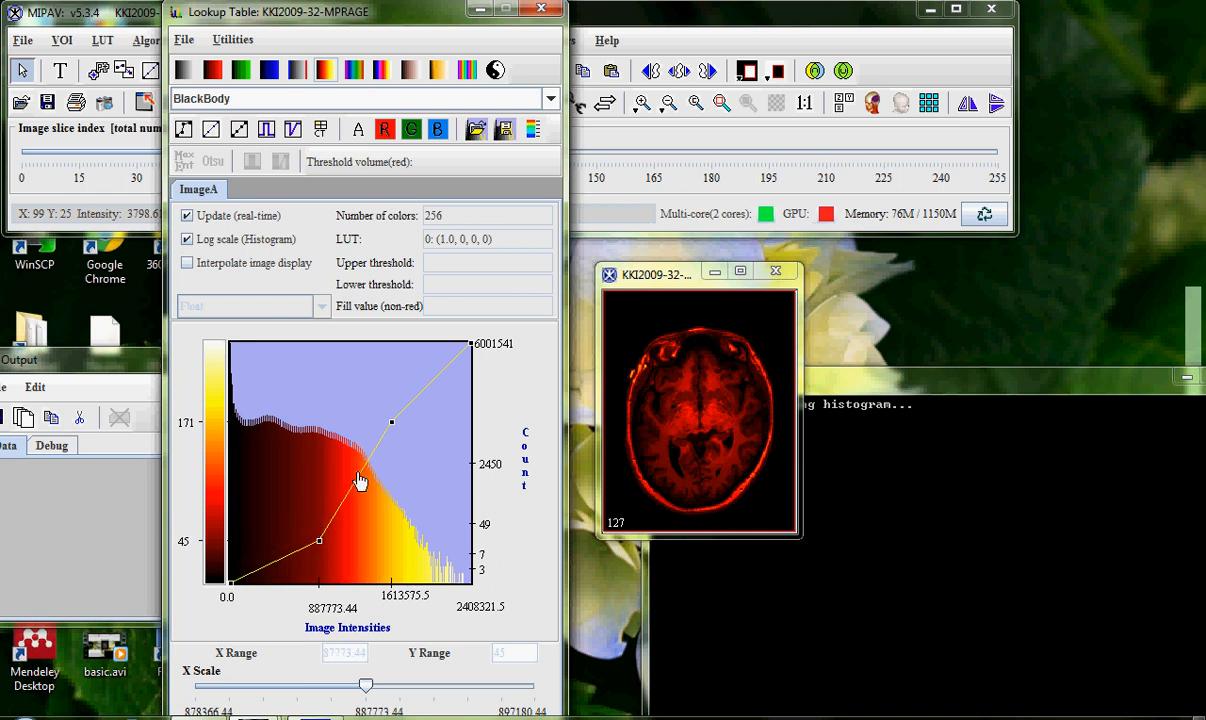
pyautogui.click(356, 475)
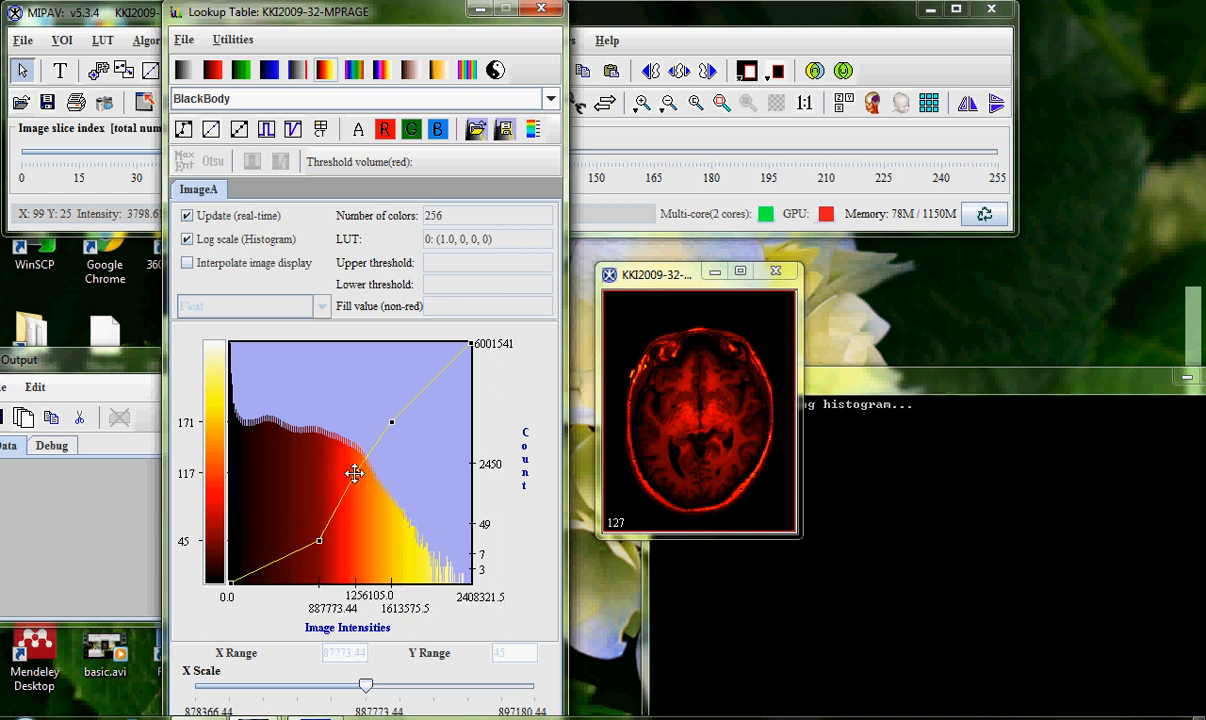
pyautogui.moveTo(356, 475)
pyautogui.mouseDown()
pyautogui.moveTo(322, 445)
pyautogui.moveTo(364, 463)
pyautogui.mouseUp()
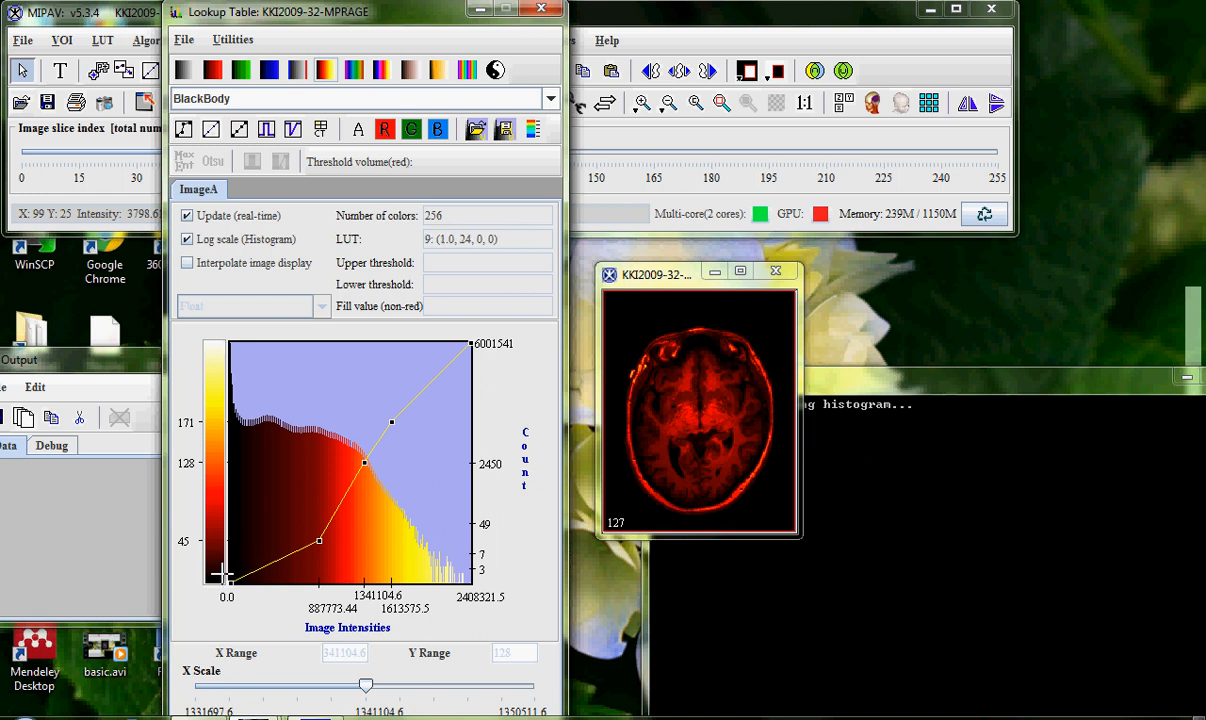
# Step: Reset the transfer function to linear and close the lookup table
pyautogui.click(210, 130)
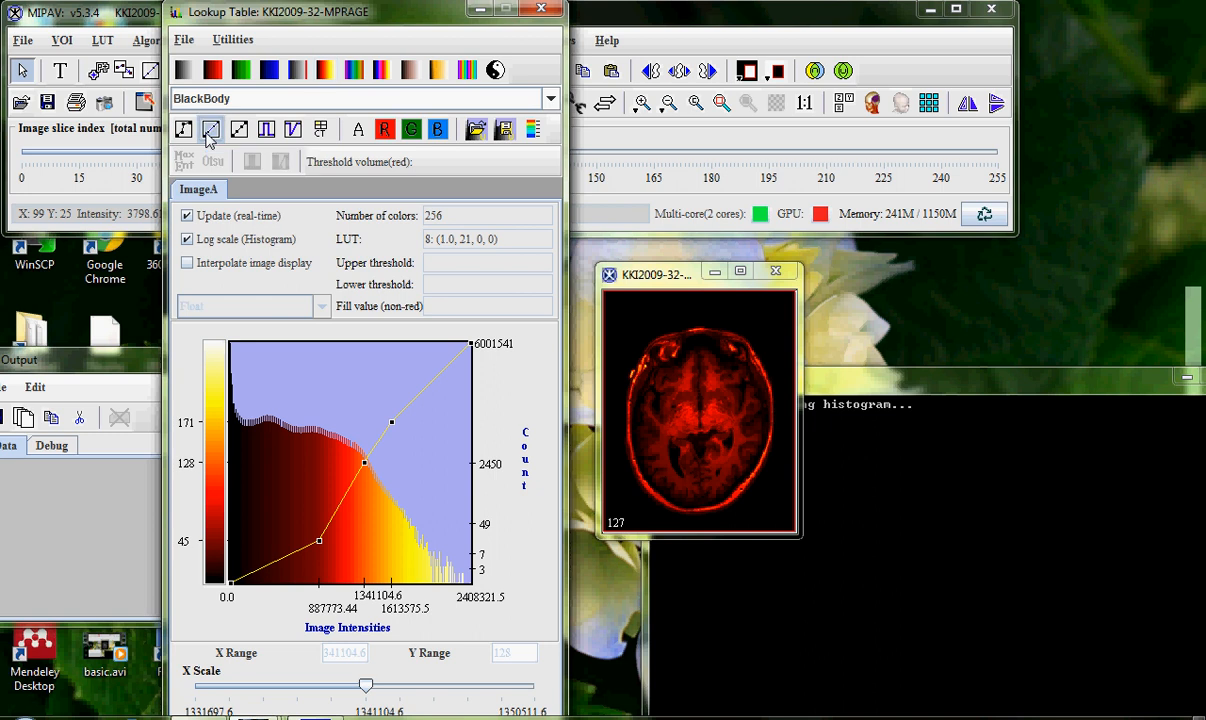
pyautogui.click(540, 12)
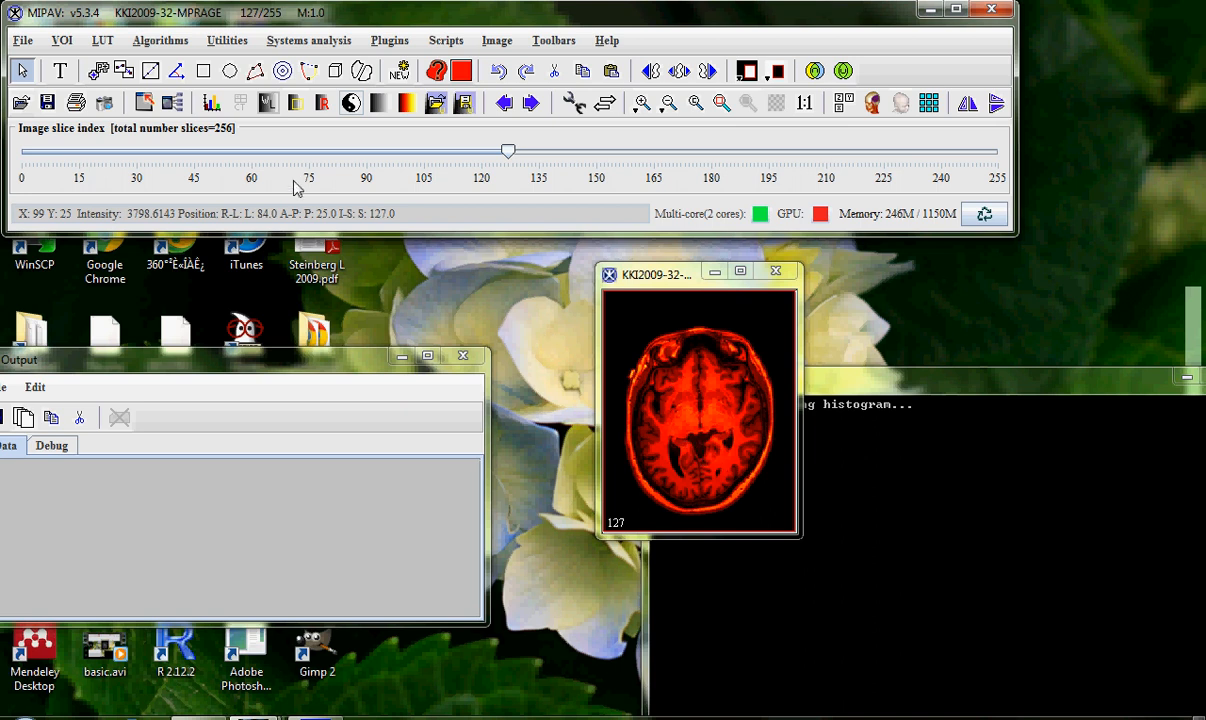
# Step: Generate a Histogram Summary of the whole image with 256 bins
pyautogui.click(158, 44)
pyautogui.moveTo(194, 330)
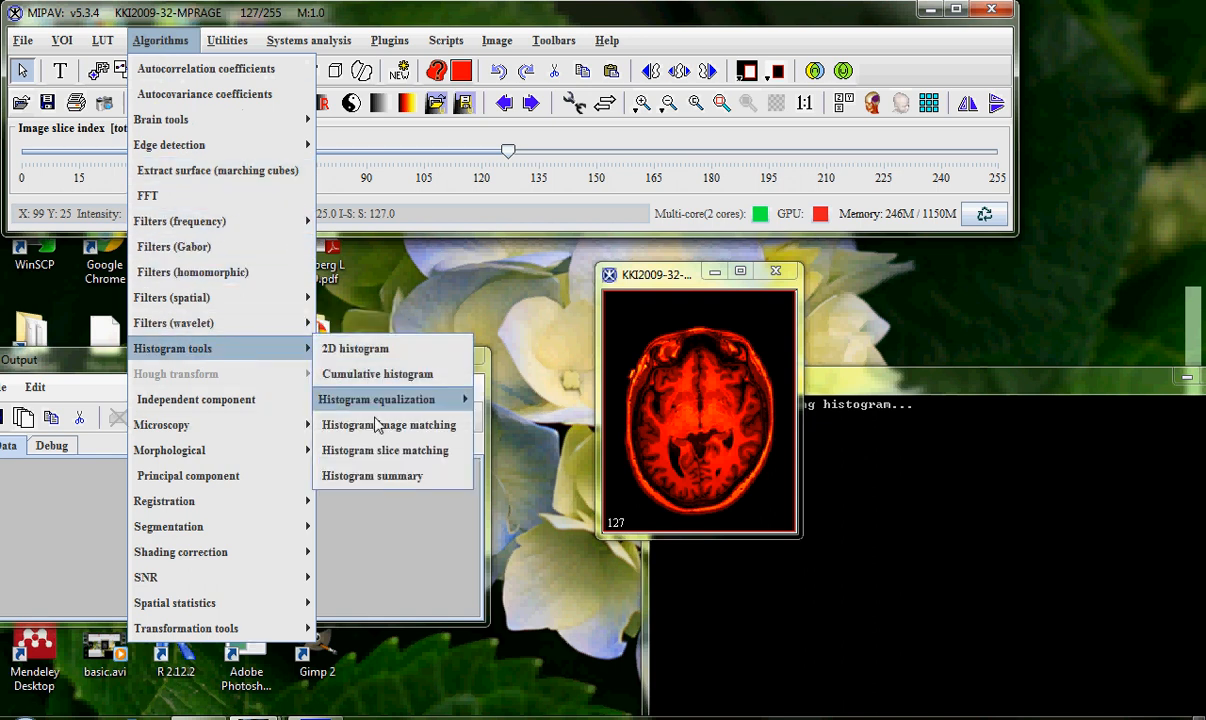
pyautogui.click(382, 476)
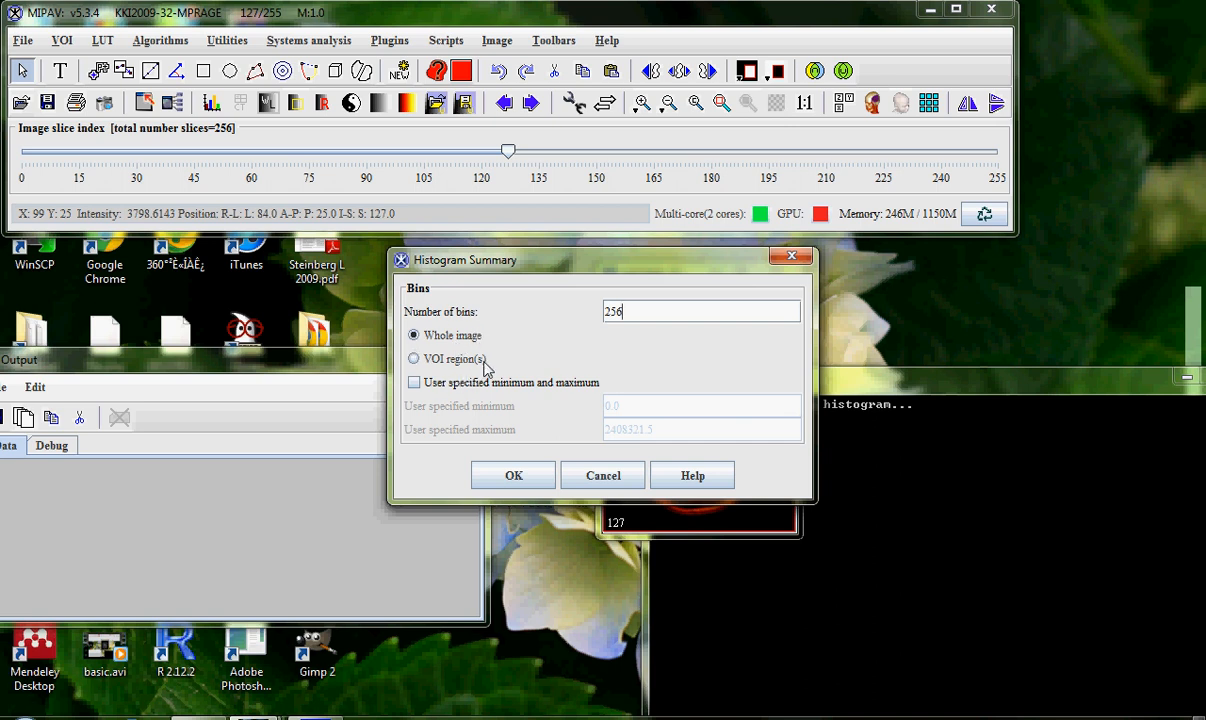
pyautogui.click(514, 476)
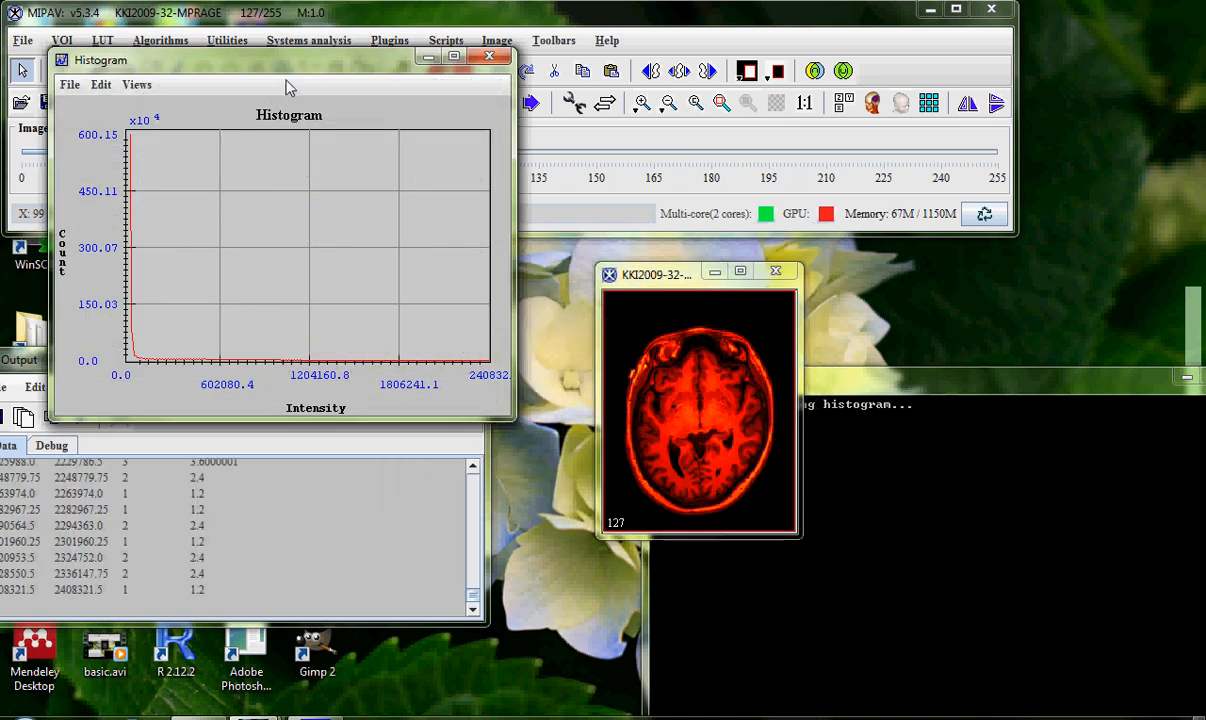
# Step: Zoom in on the low-intensity part of the histogram plot to examine its peaks
pyautogui.moveTo(283, 73); pyautogui.dragTo(394, 35)
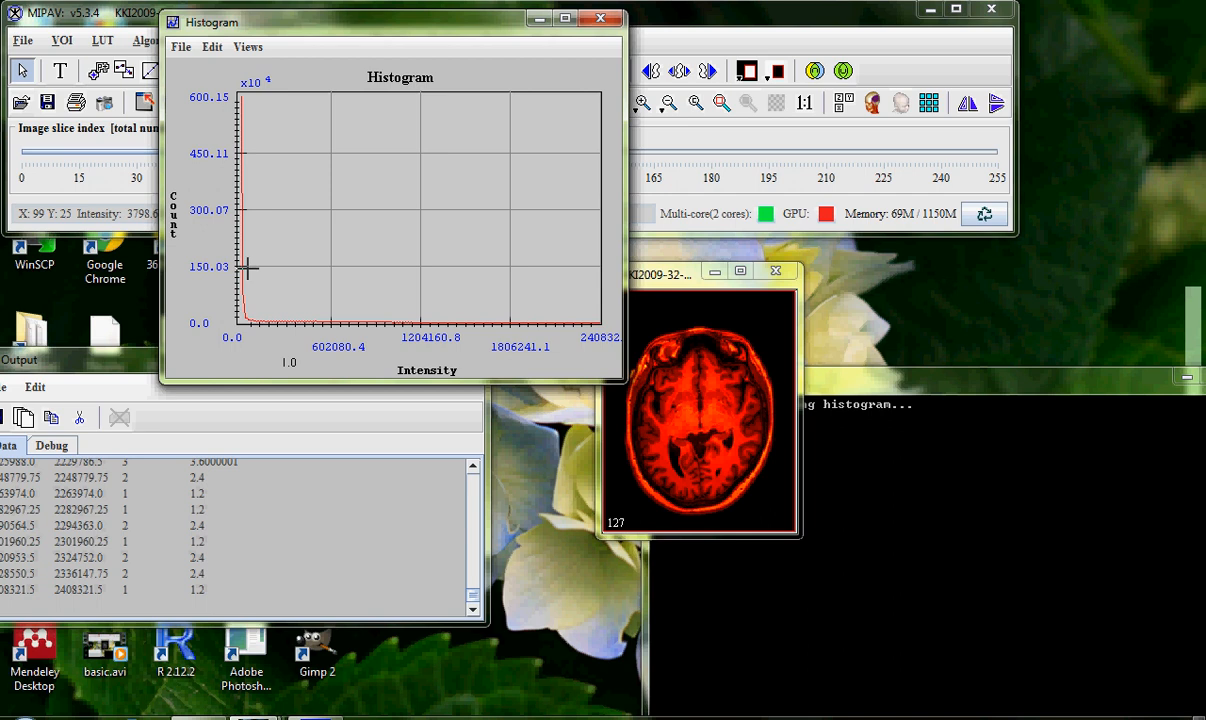
pyautogui.moveTo(254, 265); pyautogui.dragTo(272, 284)
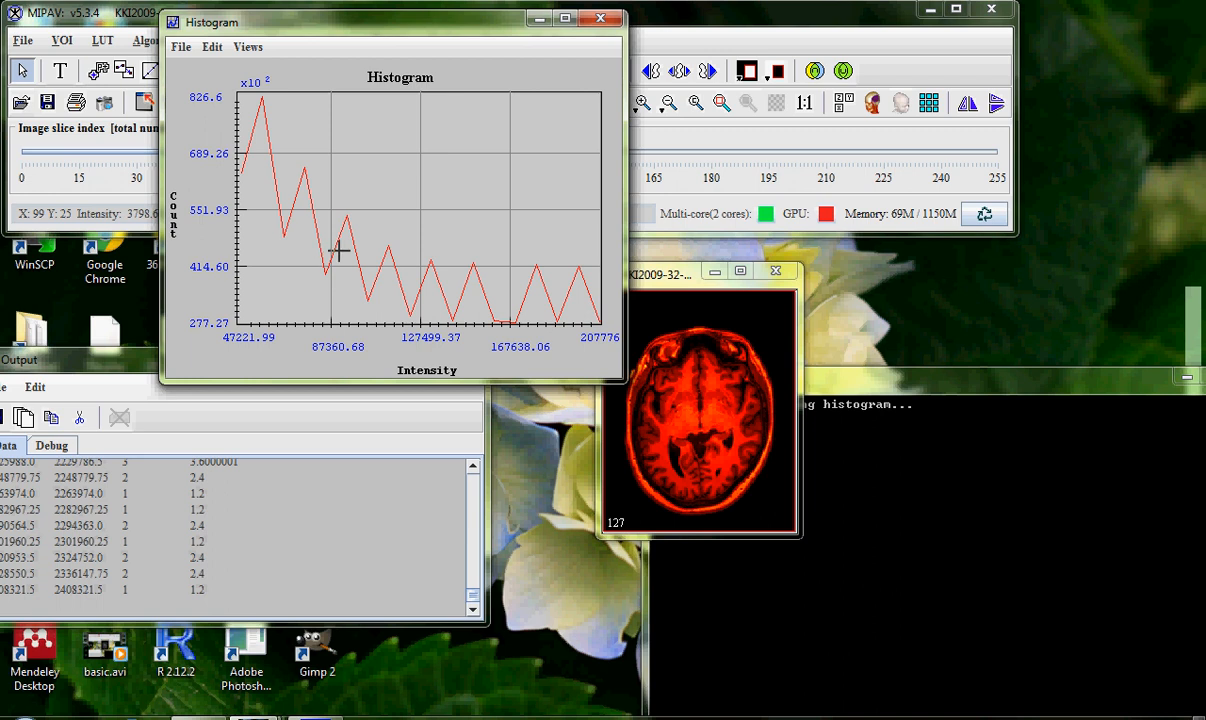
pyautogui.moveTo(339, 250); pyautogui.dragTo(399, 315)
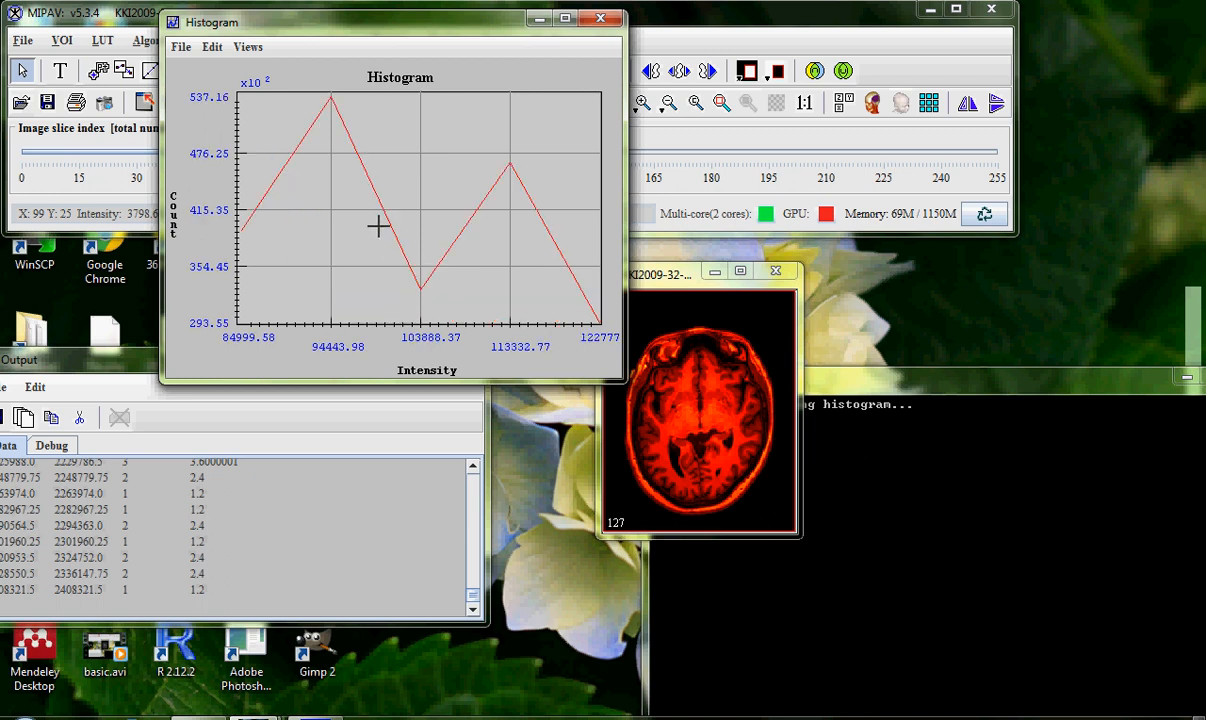
pyautogui.moveTo(363, 200); pyautogui.dragTo(475, 324)
# Step: Look through the histogram data table from the high intensities back up to the lowest intensity bins
pyautogui.moveTo(252, 364); pyautogui.dragTo(402, 278)
pyautogui.scroll(5, 352, 455)
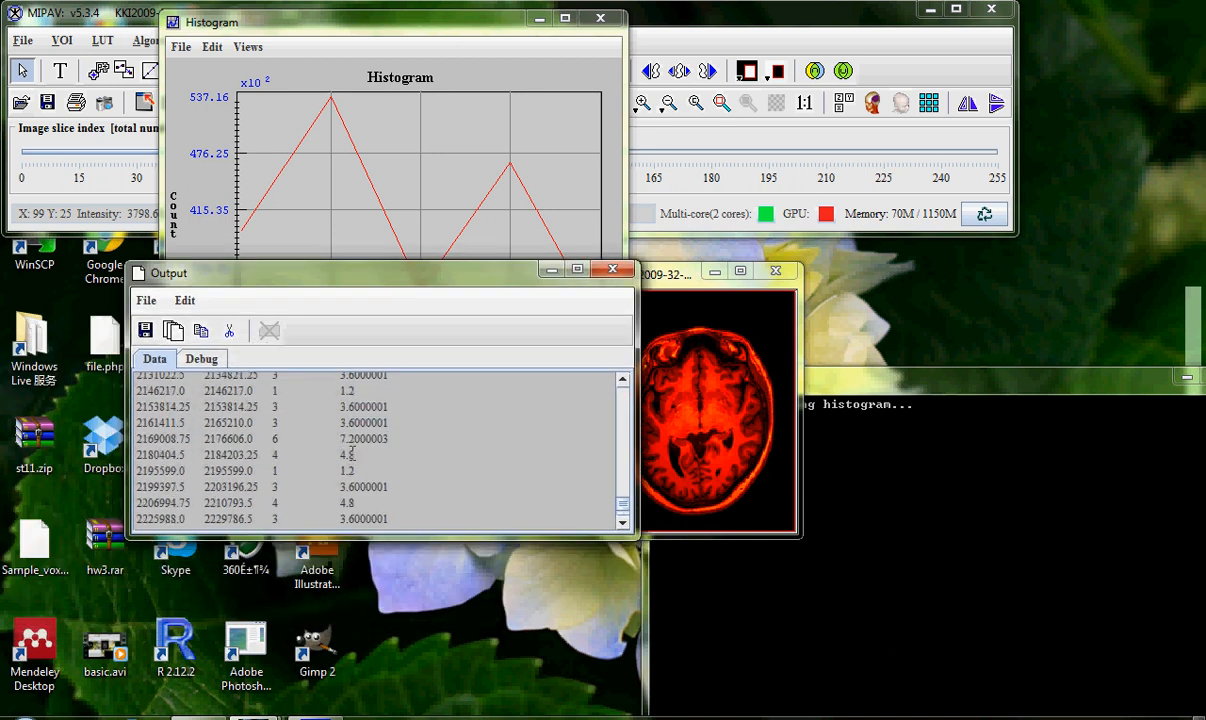
pyautogui.scroll(6, 352, 455)
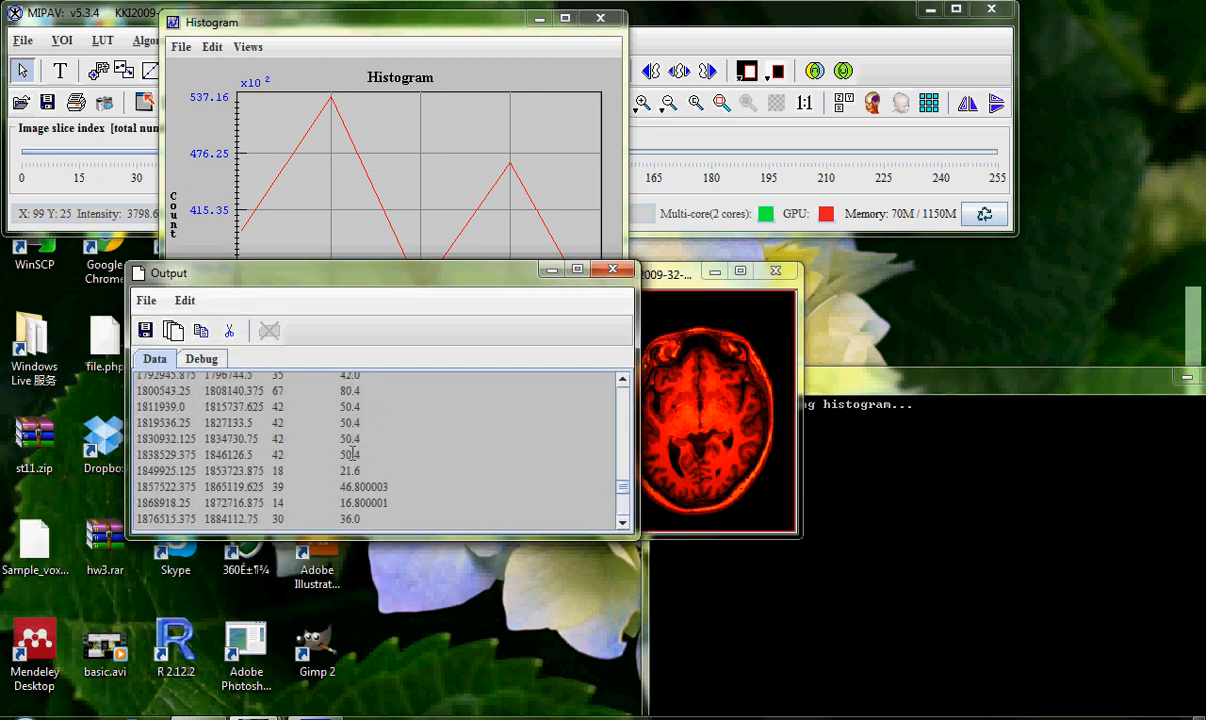
pyautogui.scroll(6, 352, 455)
pyautogui.moveTo(624, 481); pyautogui.dragTo(625, 402)
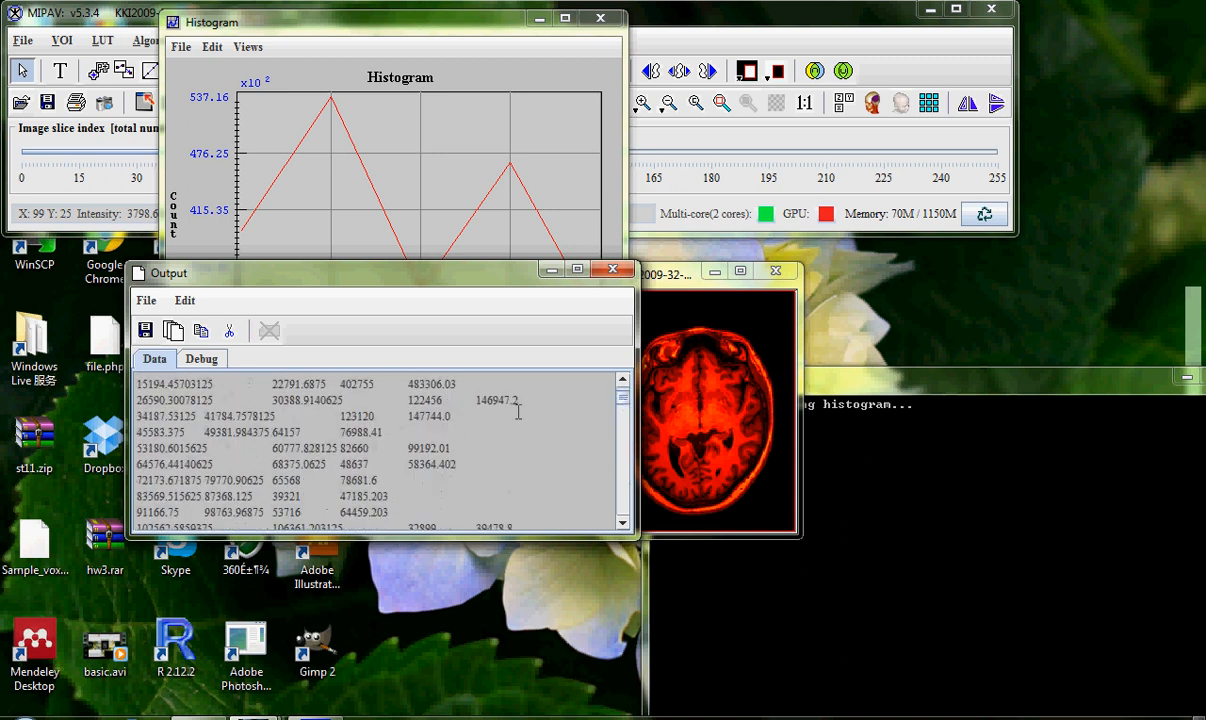
pyautogui.scroll(3, 290, 440)
pyautogui.scroll(-1, 270, 441)
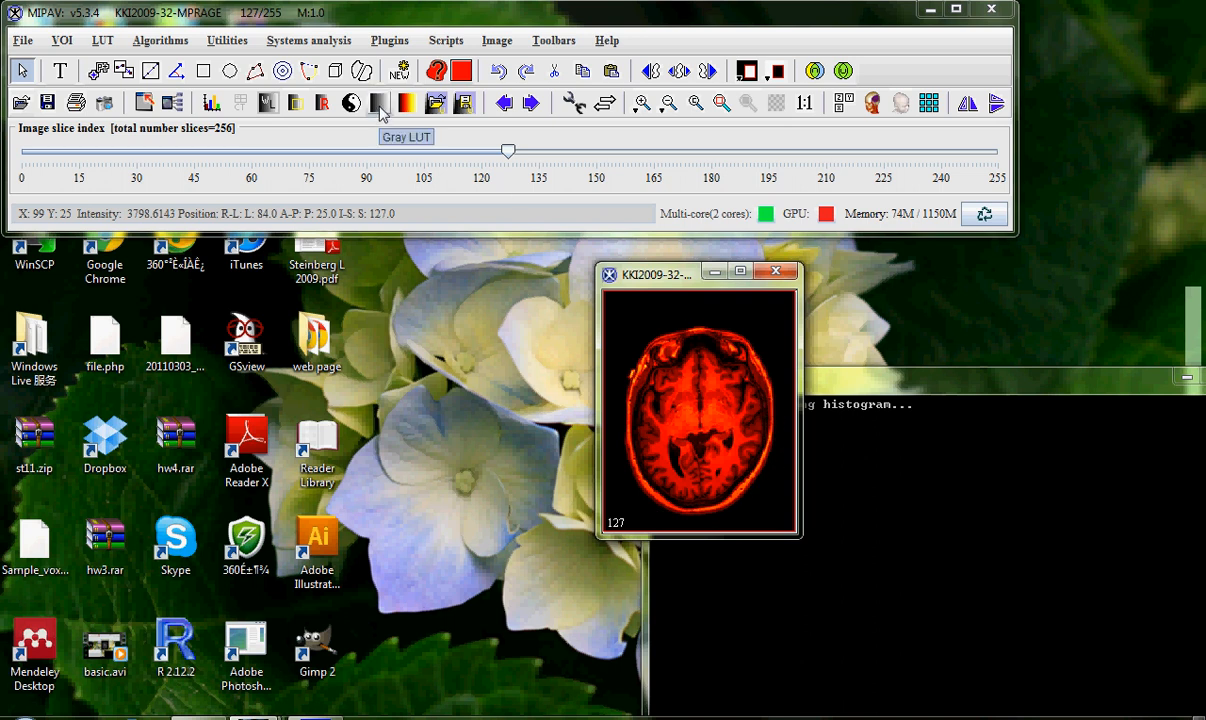
# Step: Switch the MPRAGE image display to the gray LUT and open its lookup table
pyautogui.click(378, 104)
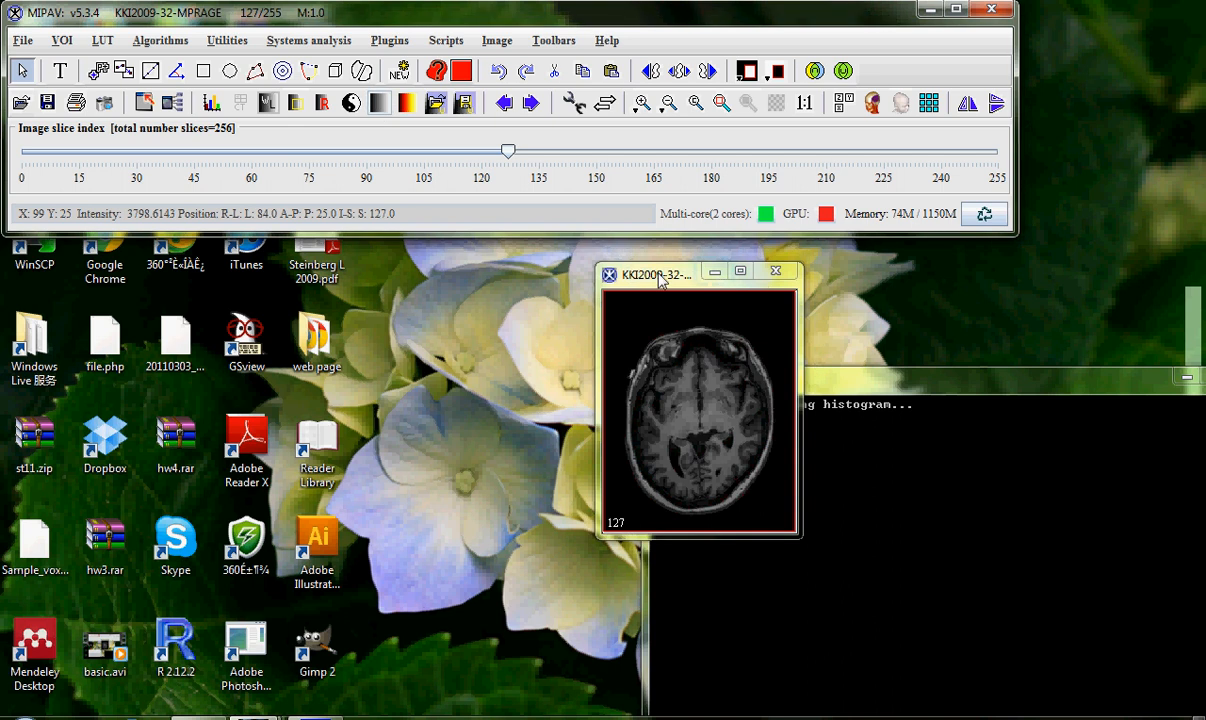
pyautogui.moveTo(660, 277)
pyautogui.mouseDown()
pyautogui.moveTo(648, 262)
pyautogui.moveTo(647, 275)
pyautogui.mouseUp()
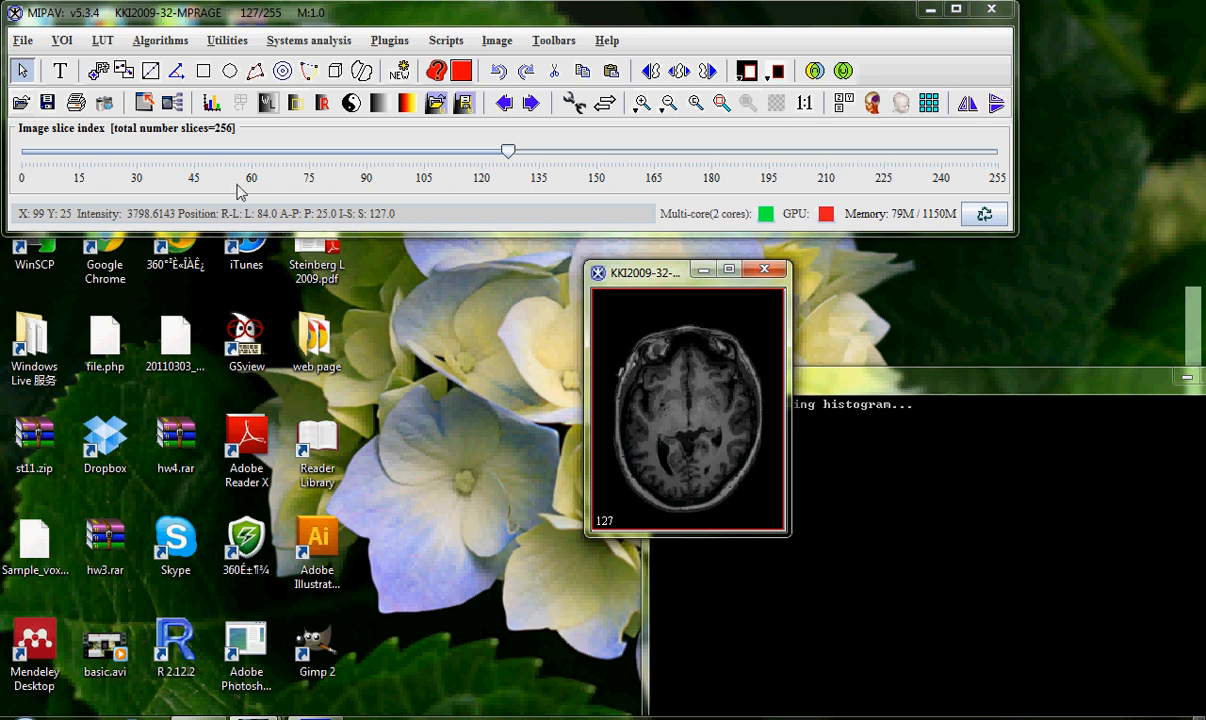
pyautogui.click(211, 103)
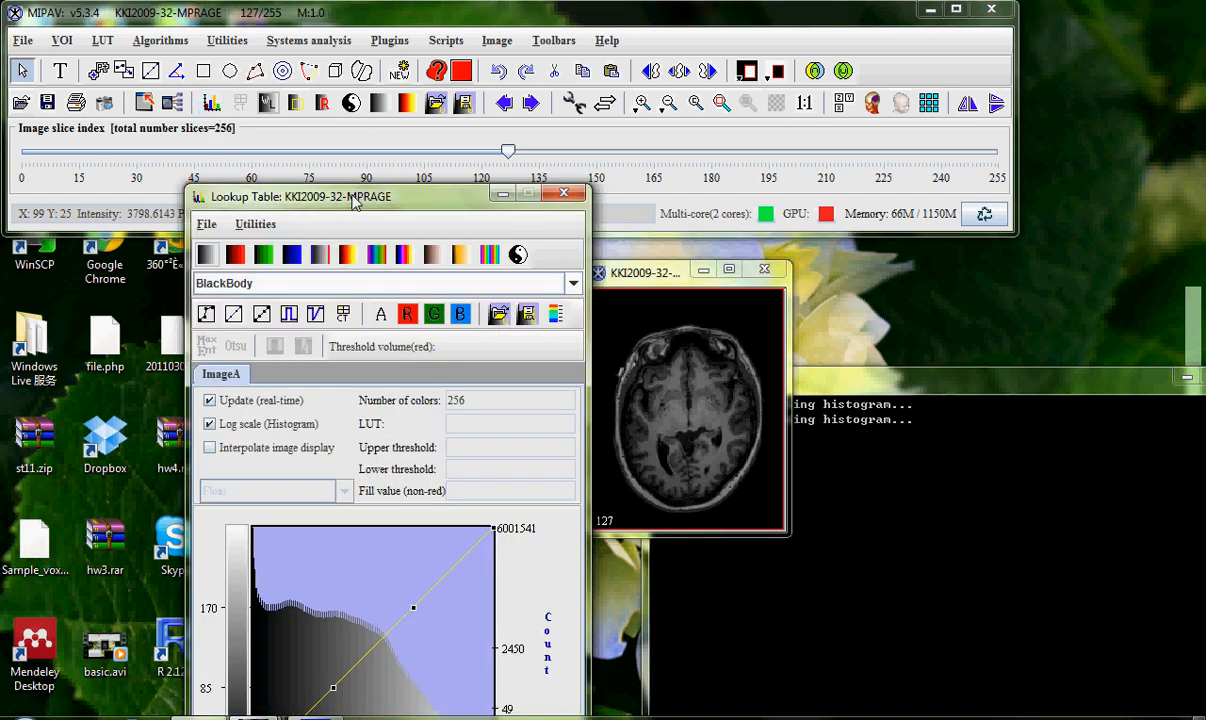
pyautogui.moveTo(355, 200); pyautogui.dragTo(334, 50)
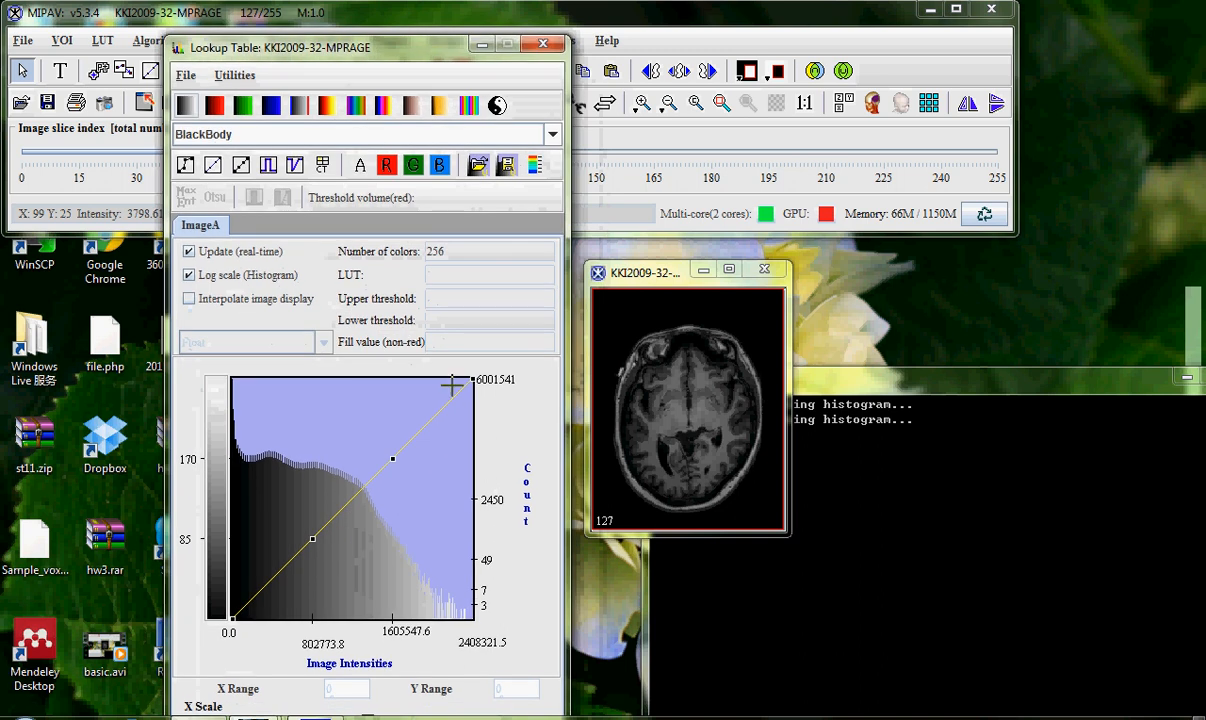
# Step: Apply a dual threshold with the lower threshold moved to about 868884.6, and try the inverse threshold function
pyautogui.click(267, 168)
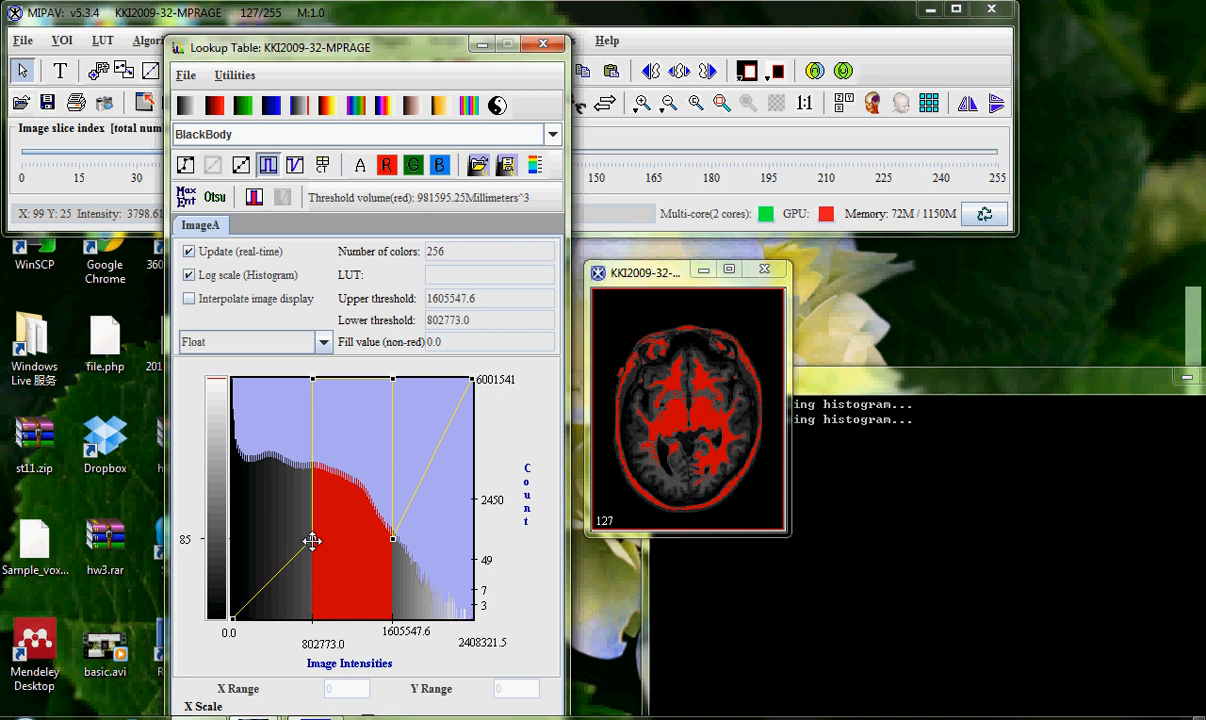
pyautogui.moveTo(312, 541)
pyautogui.mouseDown()
pyautogui.moveTo(342, 543)
pyautogui.moveTo(318, 541)
pyautogui.mouseUp()
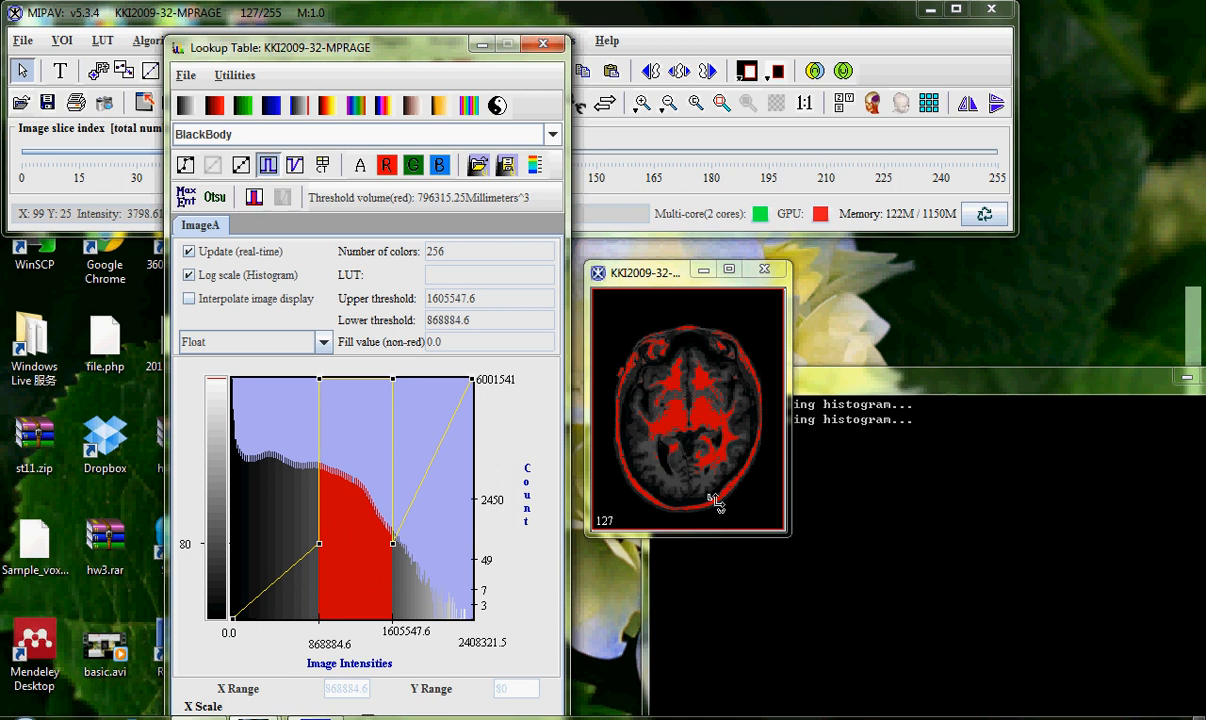
pyautogui.click(295, 166)
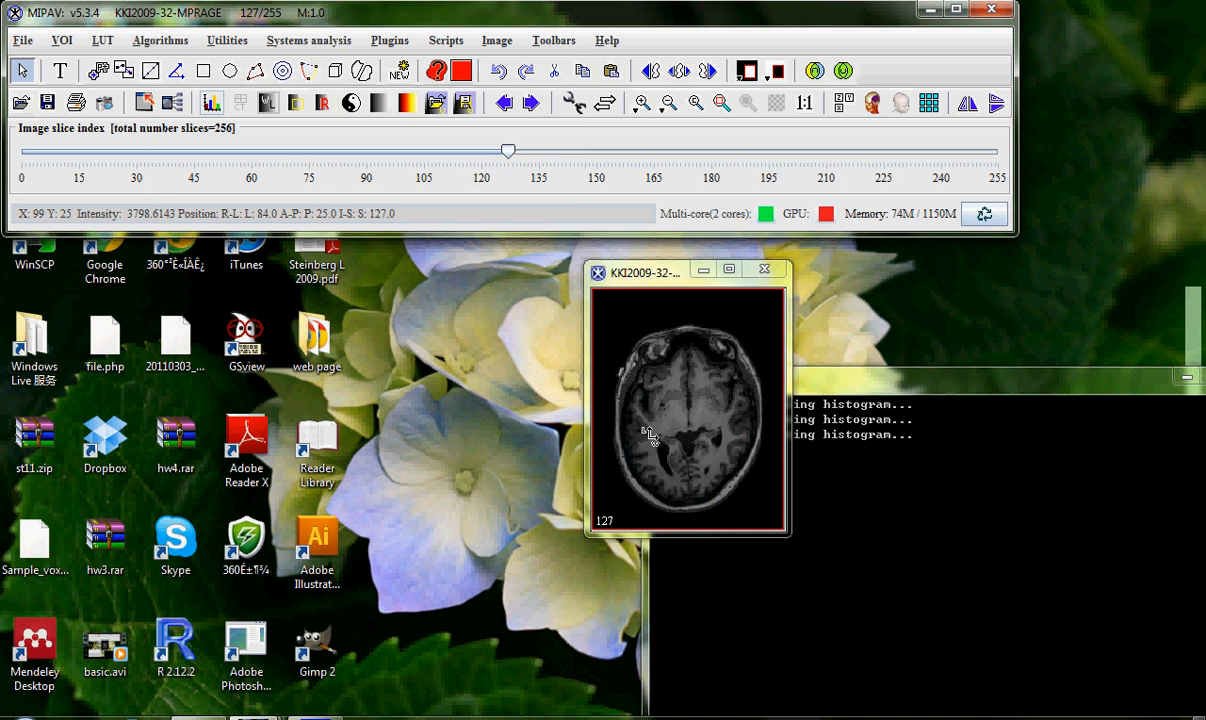
# Step: Threshold the whole image using min/max with a lower limit of 230000 and inverse threshold, producing a new image
pyautogui.click(160, 42)
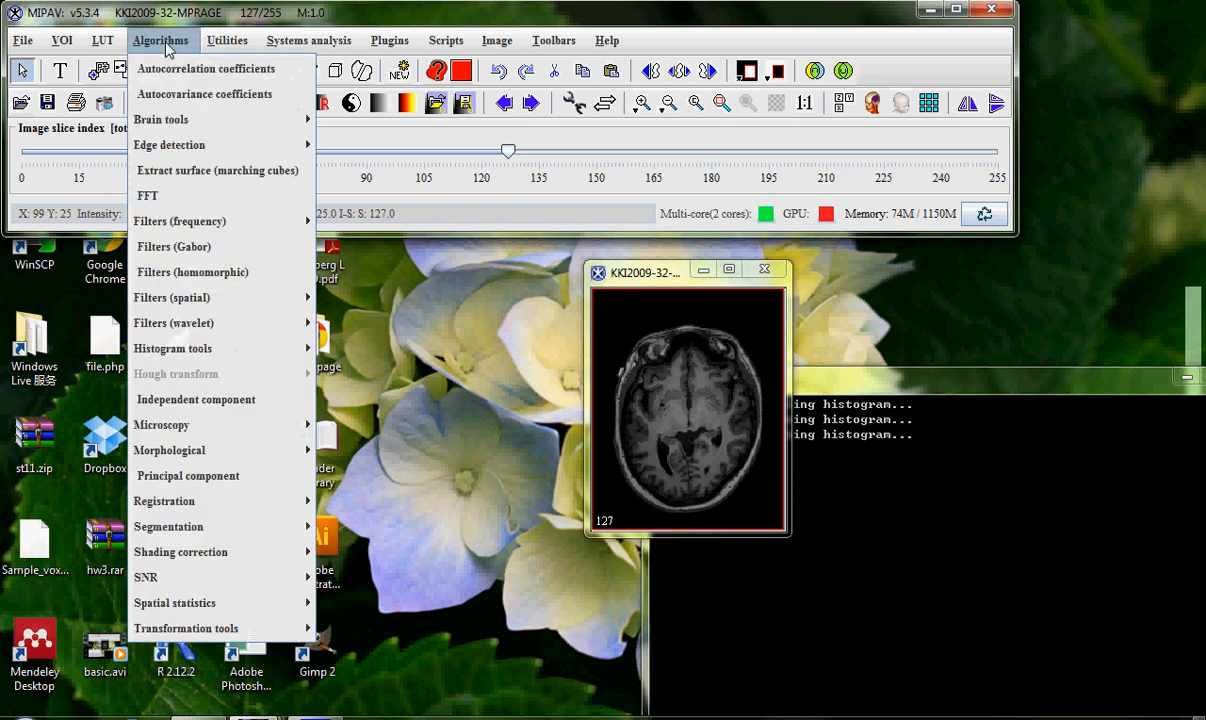
pyautogui.moveTo(288, 530)
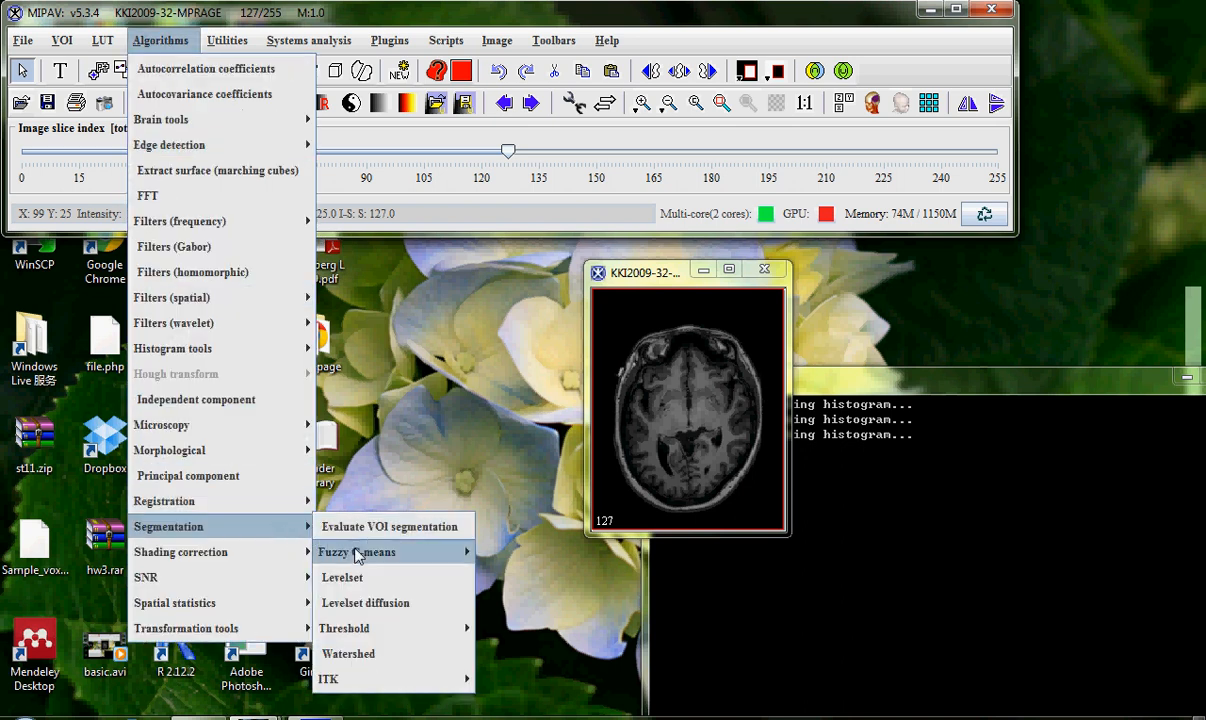
pyautogui.moveTo(397, 632)
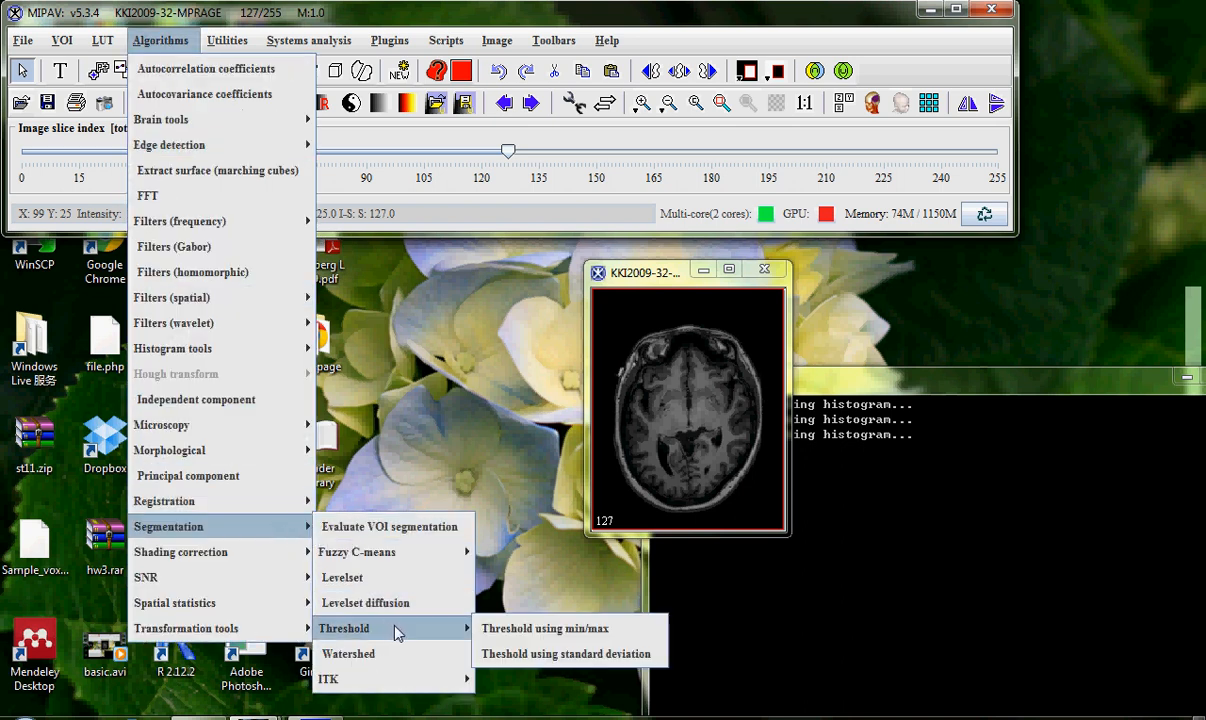
pyautogui.click(513, 630)
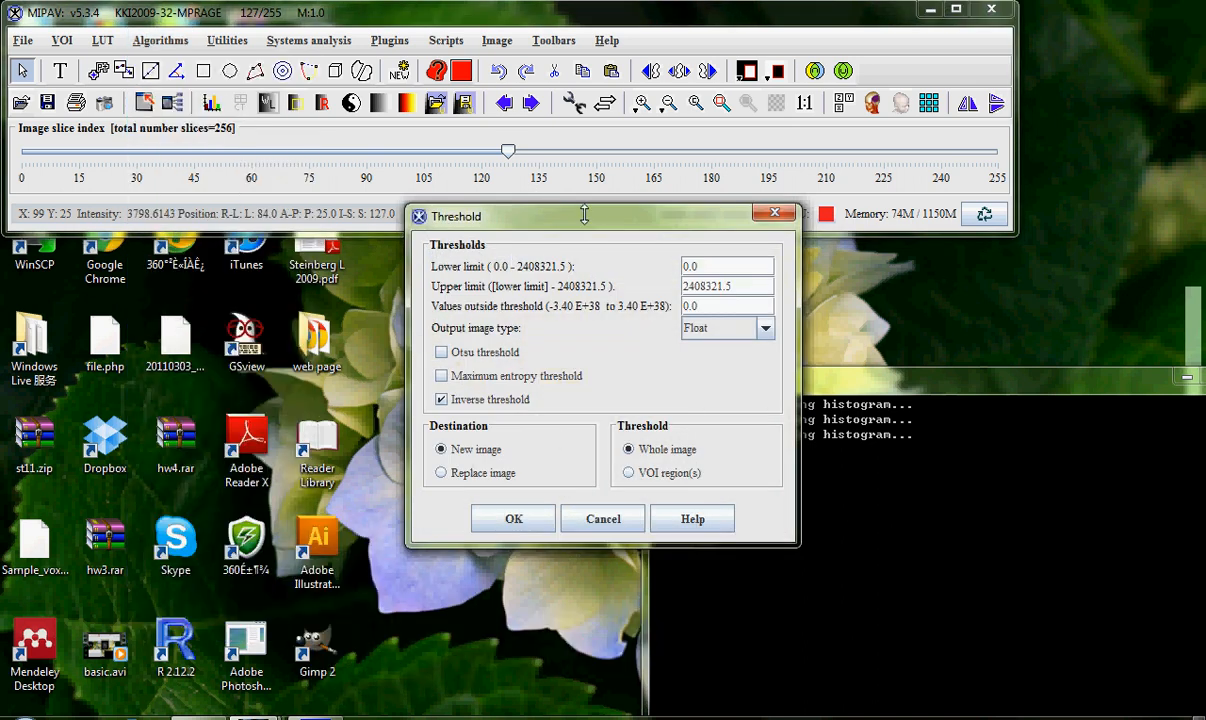
pyautogui.moveTo(576, 212); pyautogui.dragTo(354, 260)
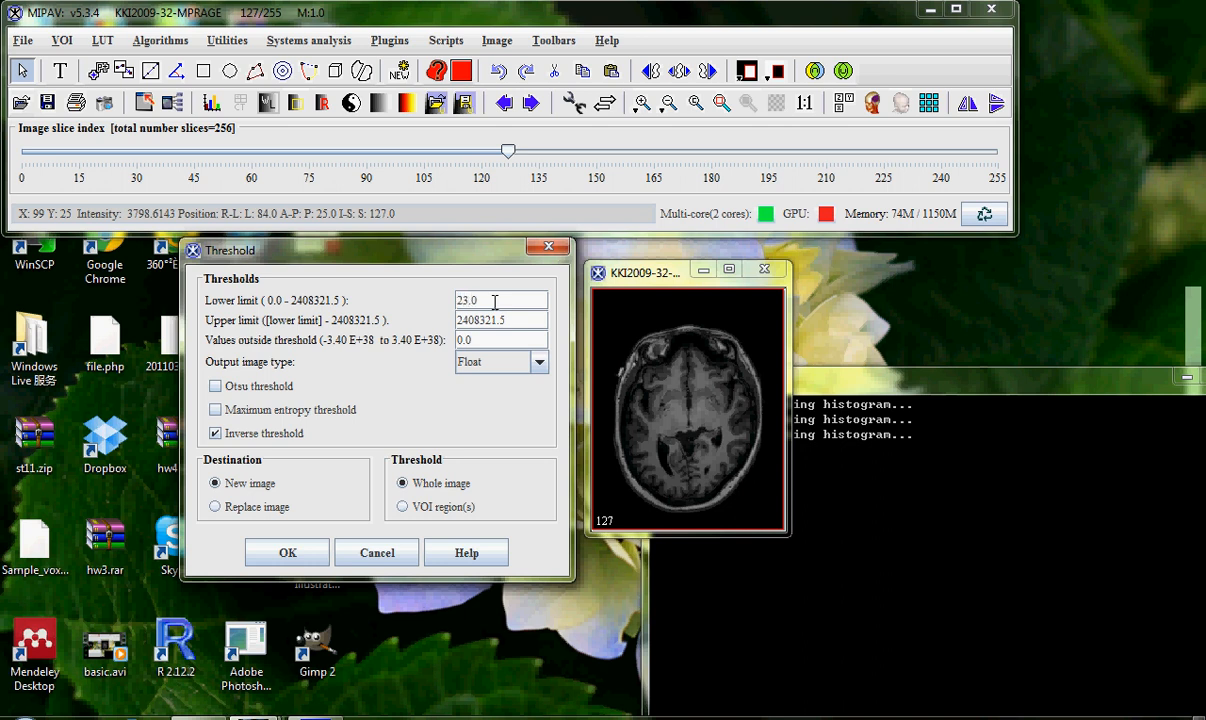
pyautogui.write('0000')
pyautogui.click(288, 553)
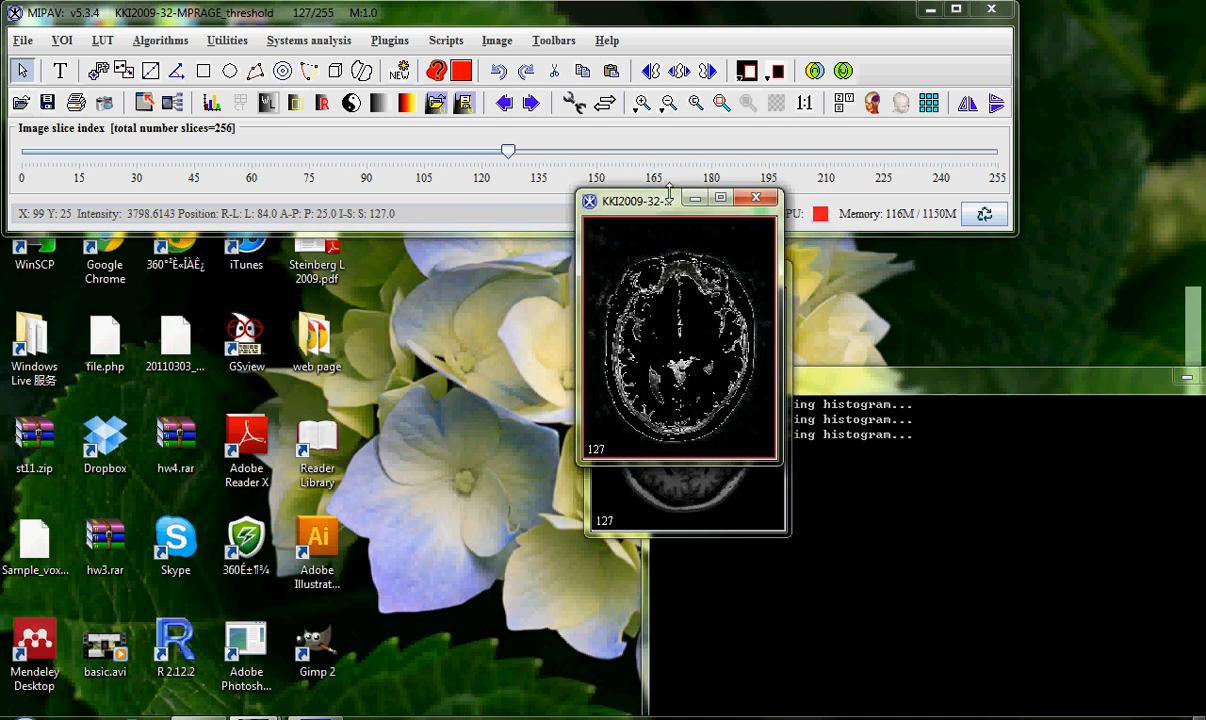
pyautogui.moveTo(632, 210); pyautogui.dragTo(375, 231)
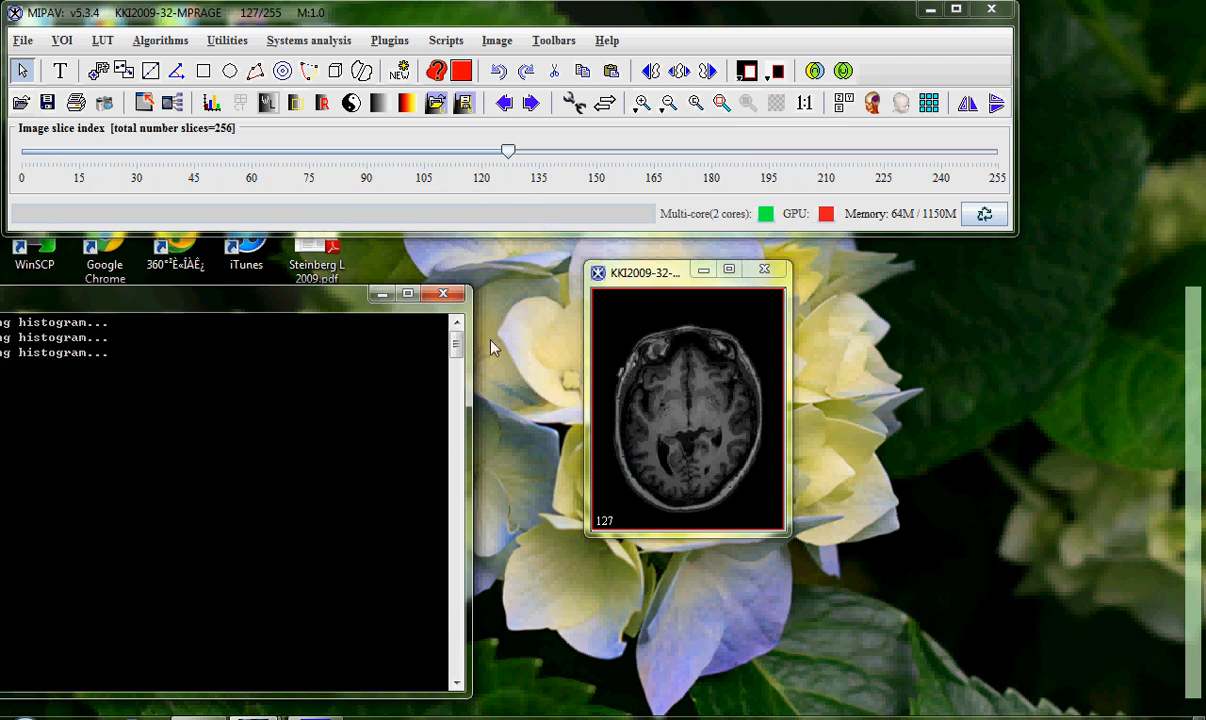
# Step: Load atlas.img from file as image B over the MPRAGE image
pyautogui.moveTo(268, 300); pyautogui.dragTo(274, 297)
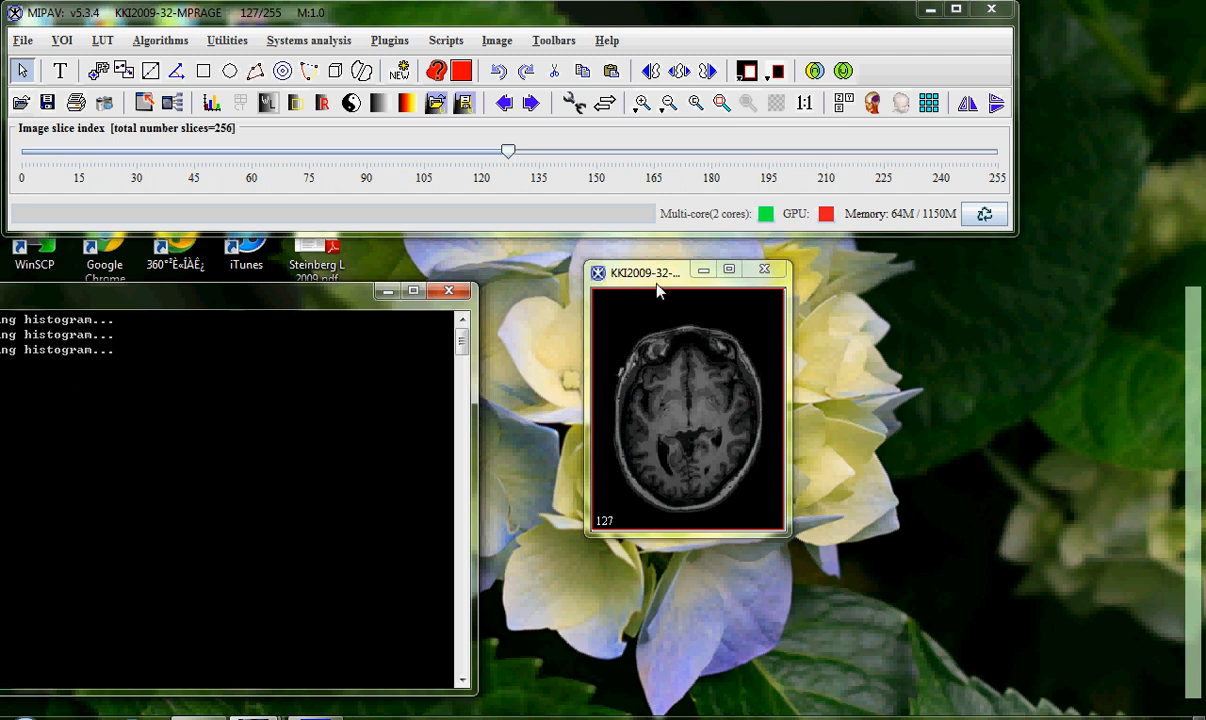
pyautogui.moveTo(660, 284); pyautogui.dragTo(648, 279)
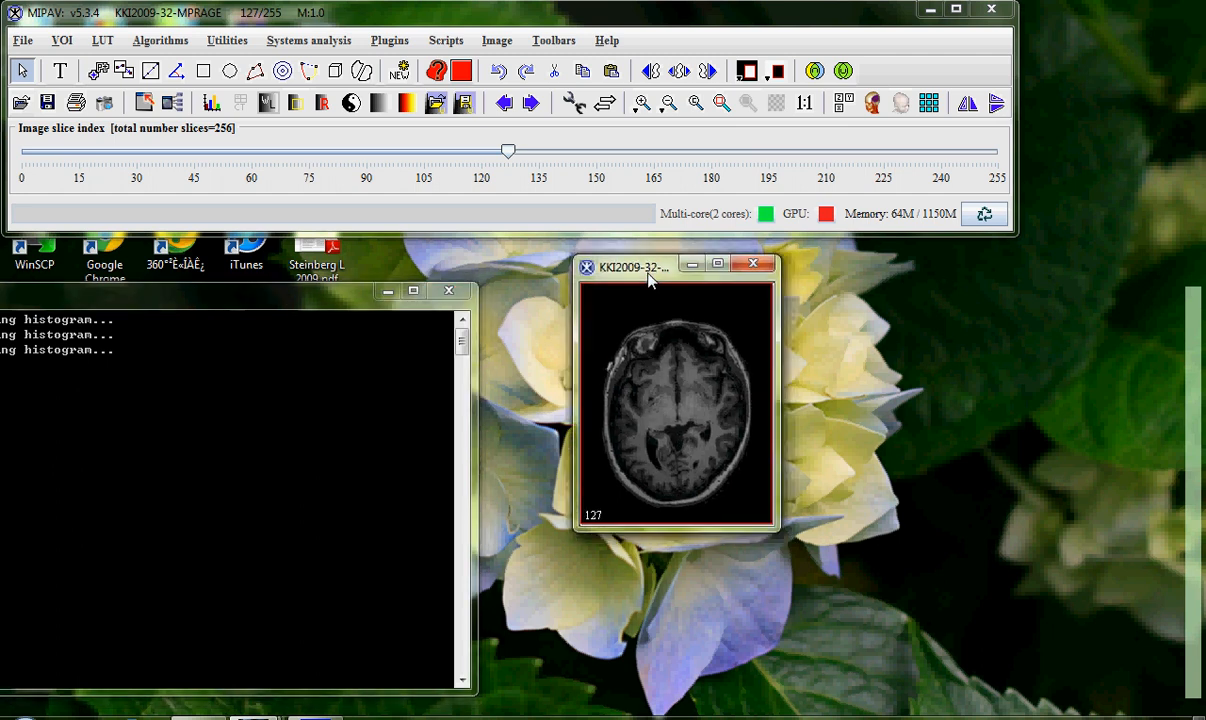
pyautogui.click(22, 41)
pyautogui.moveTo(150, 152)
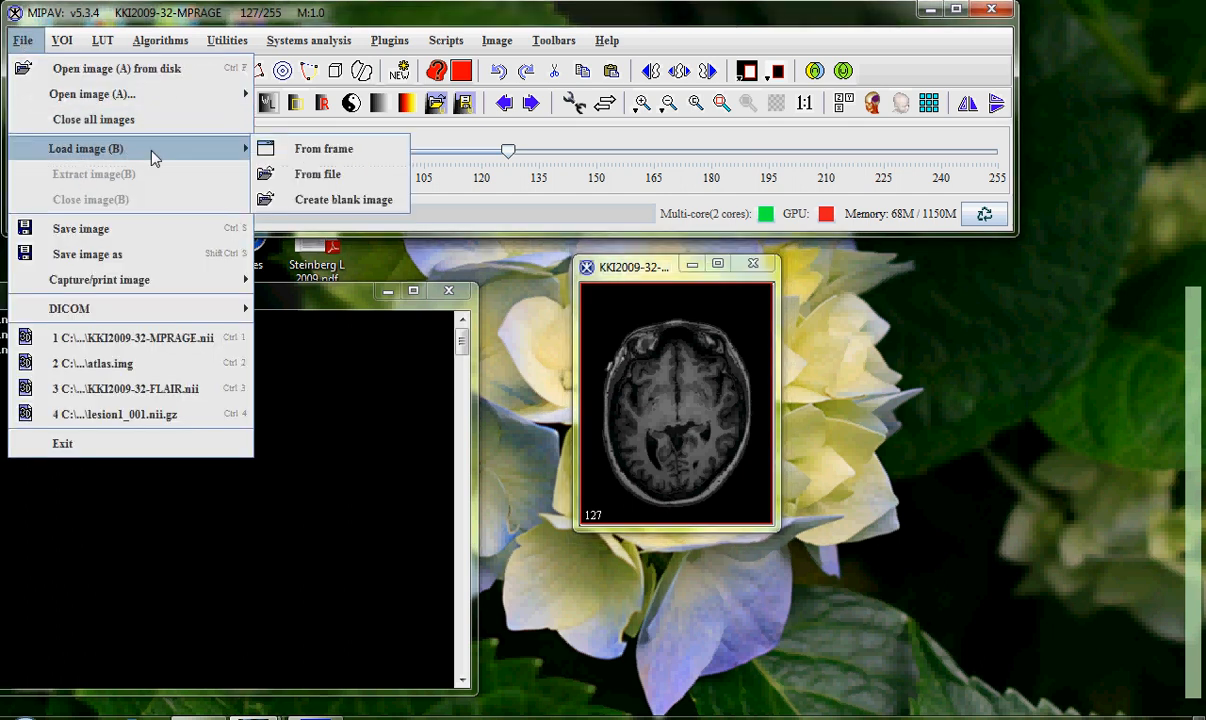
pyautogui.click(290, 176)
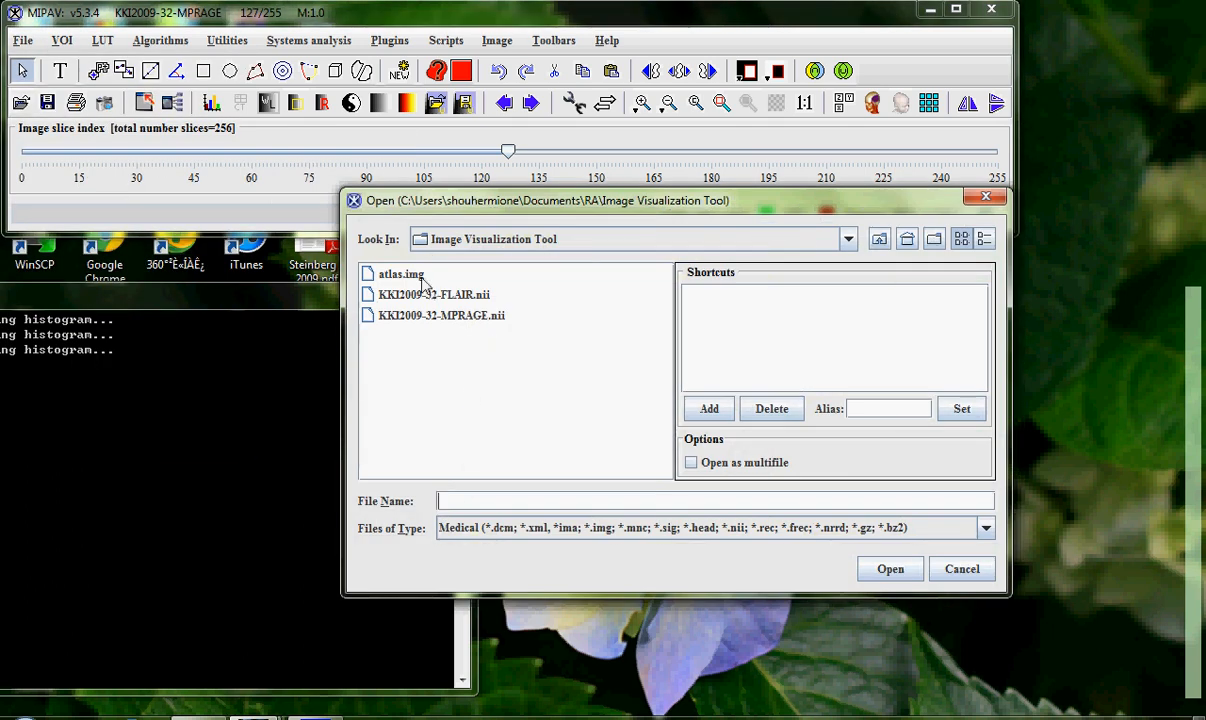
pyautogui.doubleClick(410, 279)
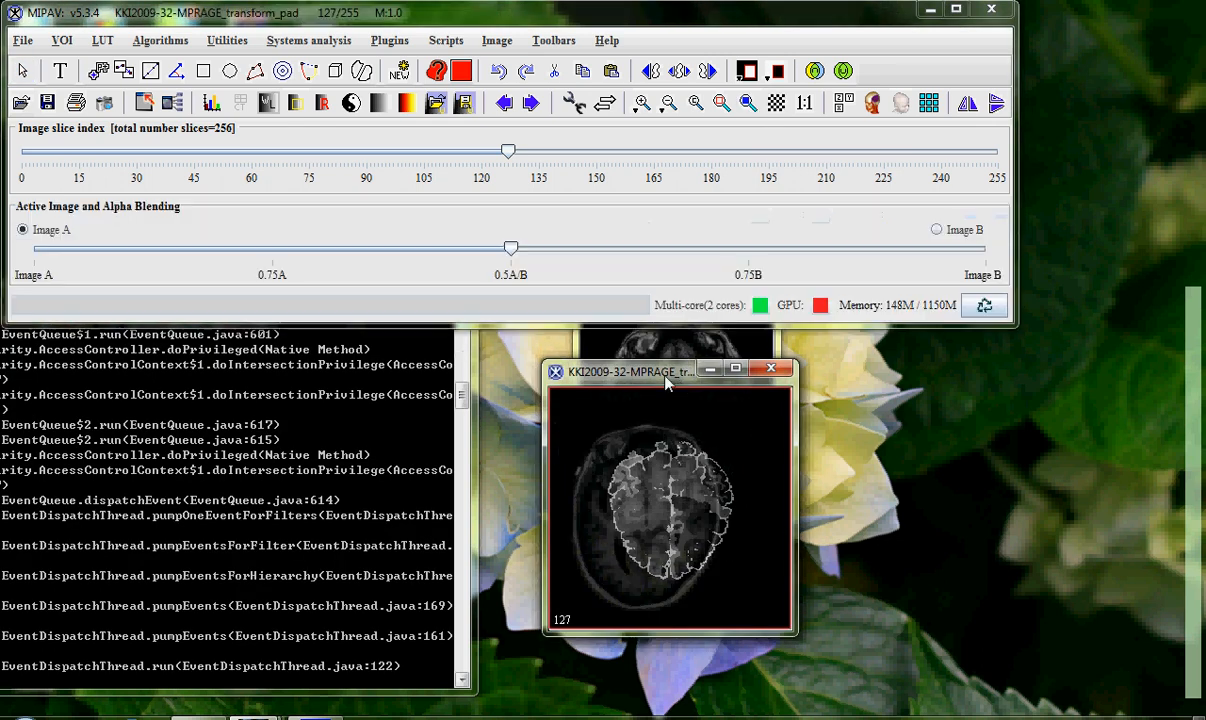
# Step: Move the overlaid image's window clear of the alpha blending controls and dismiss the Dropbox notification
pyautogui.moveTo(668, 383); pyautogui.dragTo(678, 284)
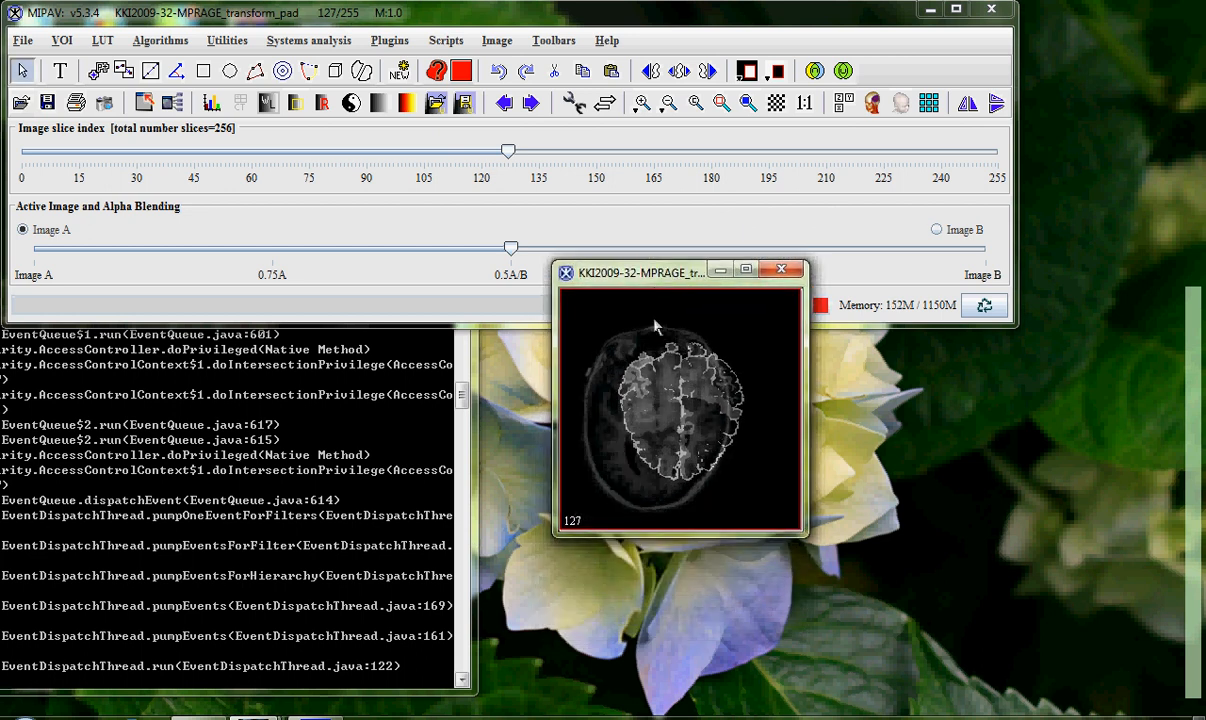
pyautogui.moveTo(617, 270); pyautogui.dragTo(627, 328)
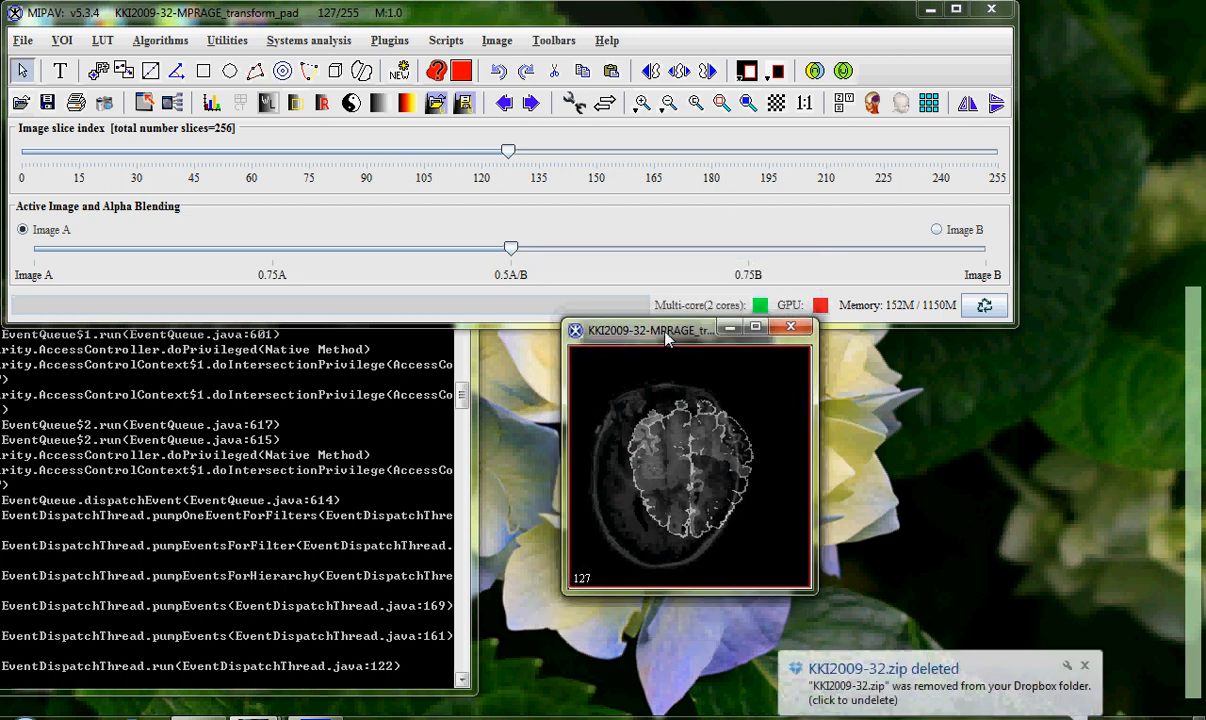
pyautogui.click(1086, 671)
pyautogui.moveTo(620, 335); pyautogui.dragTo(630, 351)
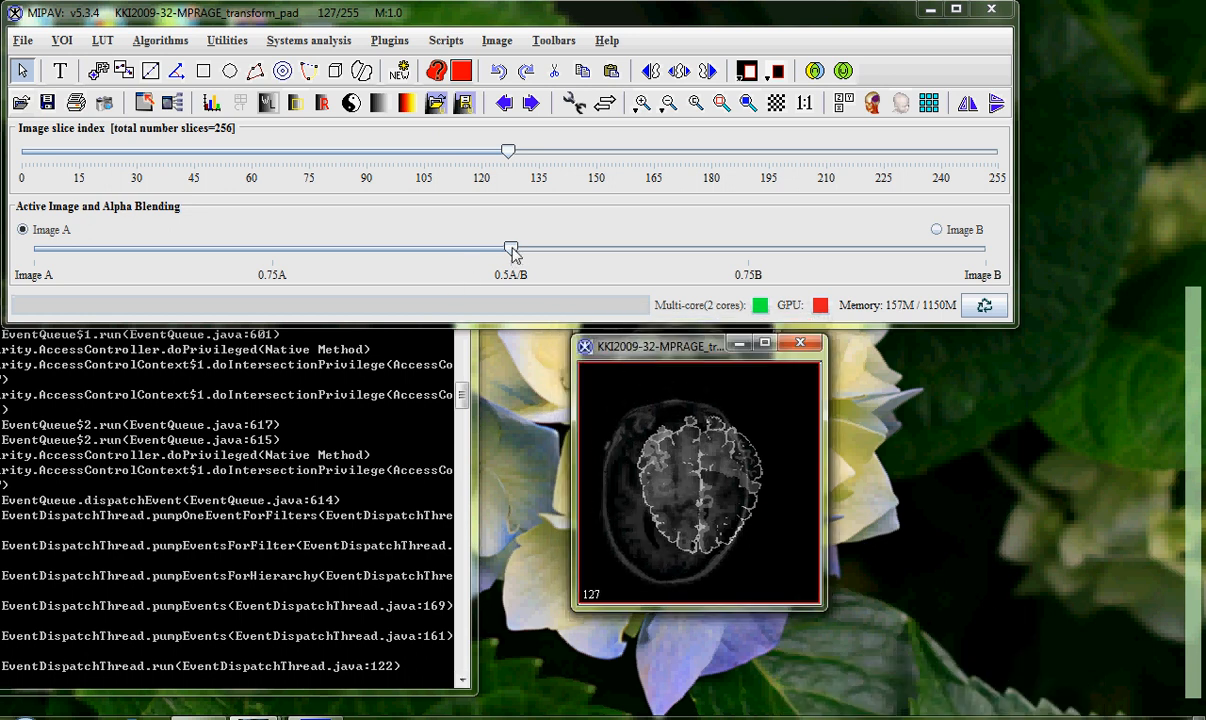
# Step: Switch the active image to image B and back to image A
pyautogui.click(937, 231)
pyautogui.click(22, 229)
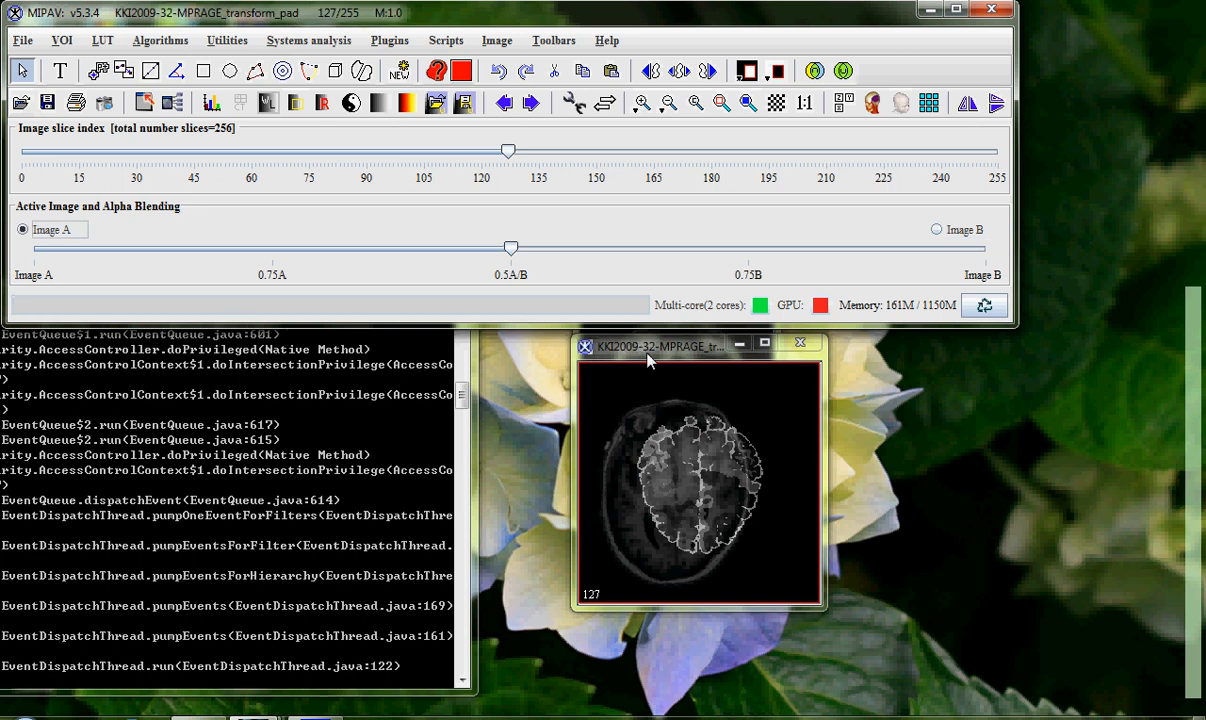
pyautogui.moveTo(657, 351); pyautogui.dragTo(625, 313)
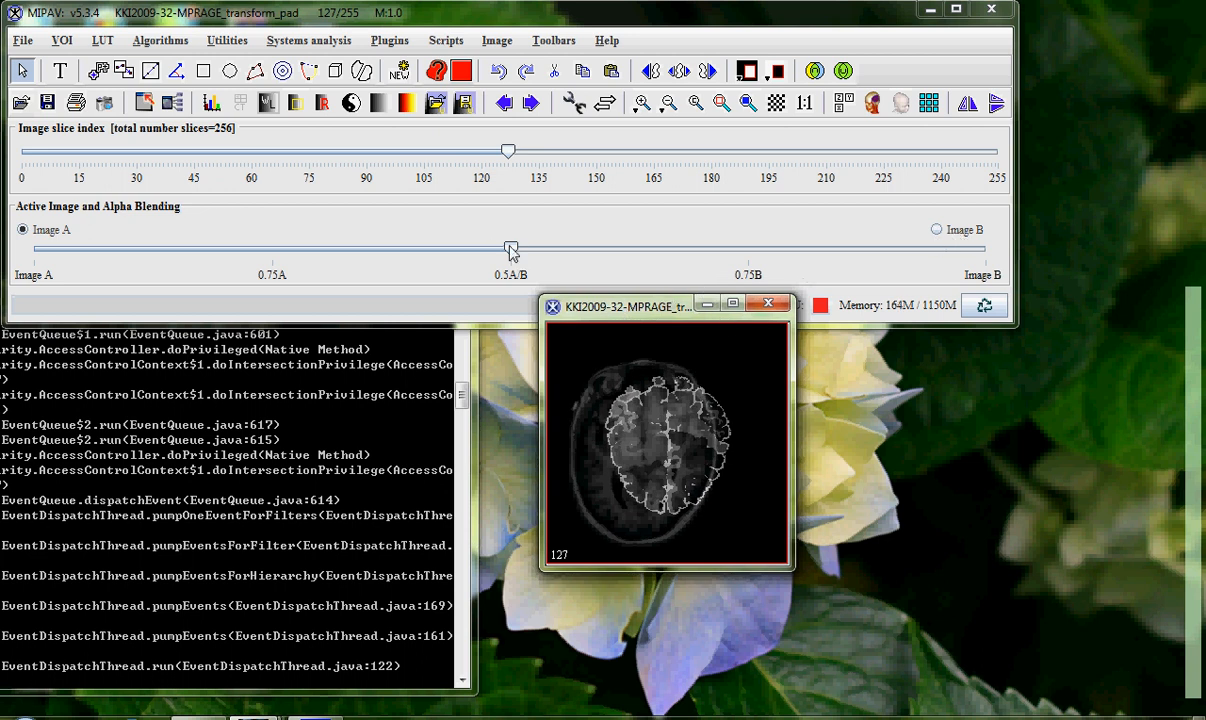
# Step: Set the alpha blending between 0.75A and 0.5A/B, at about 0.6A, and show slice 99 of the overlay
pyautogui.moveTo(511, 250); pyautogui.dragTo(247, 248)
pyautogui.click(620, 432)
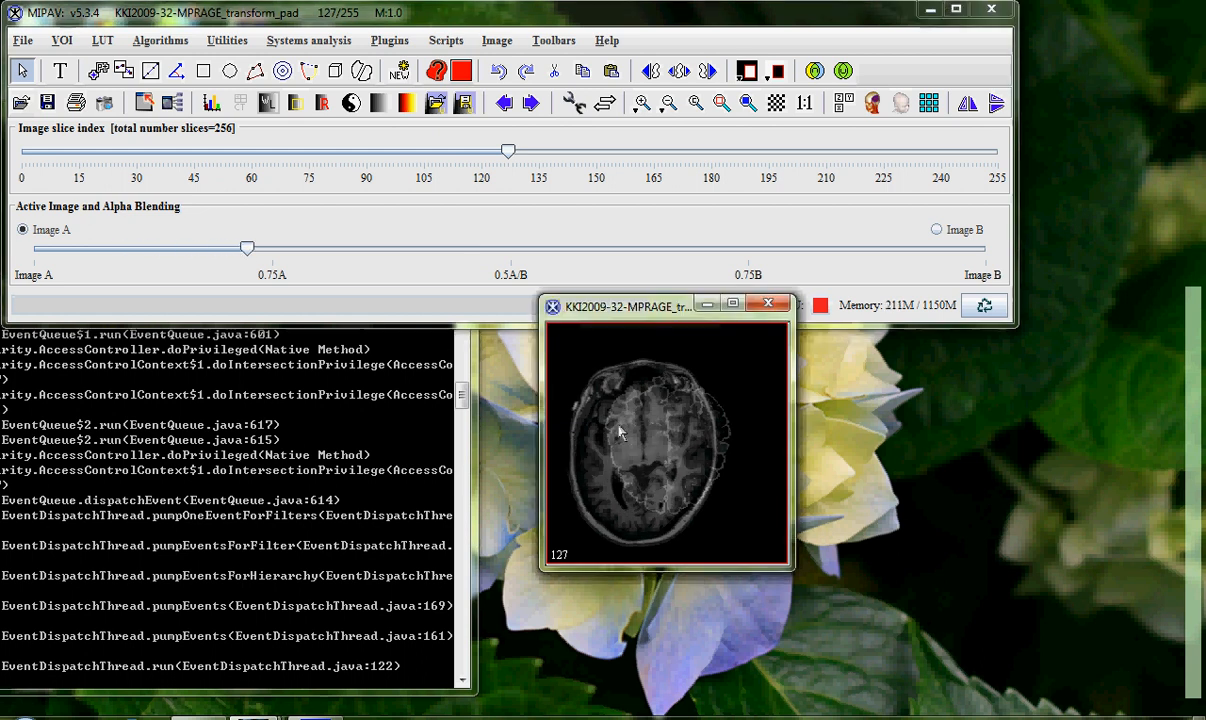
pyautogui.moveTo(608, 306); pyautogui.dragTo(598, 386)
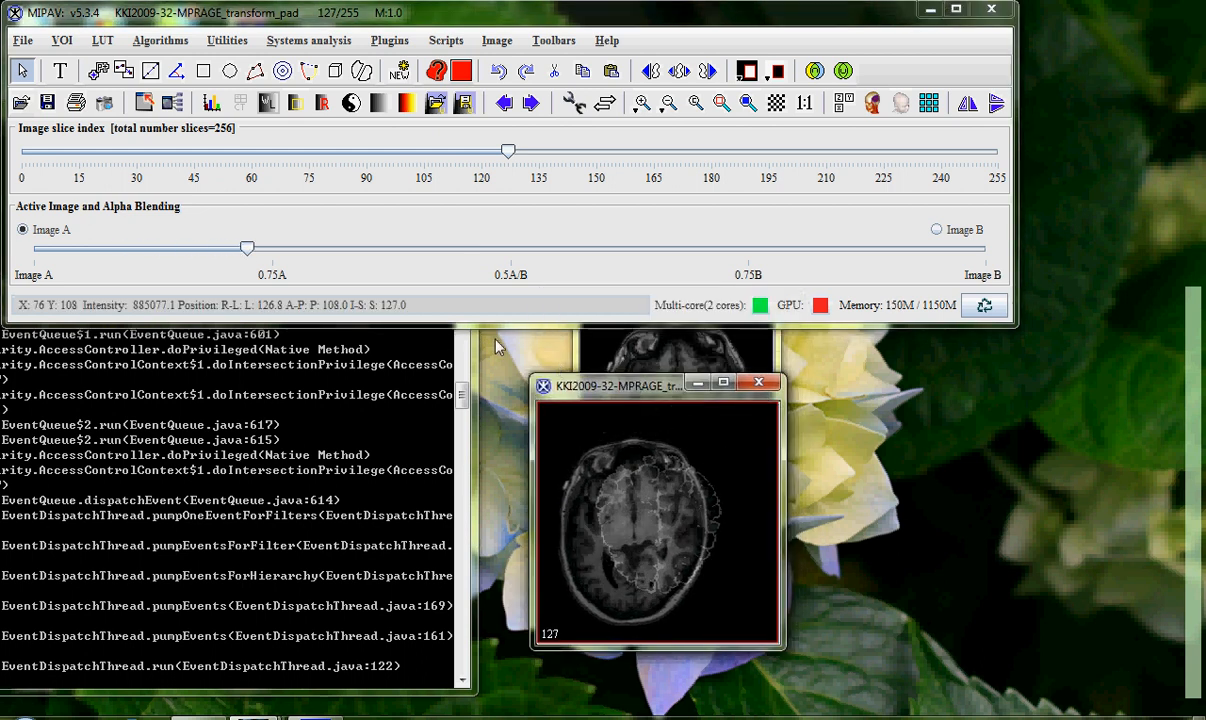
pyautogui.moveTo(247, 250); pyautogui.dragTo(420, 282)
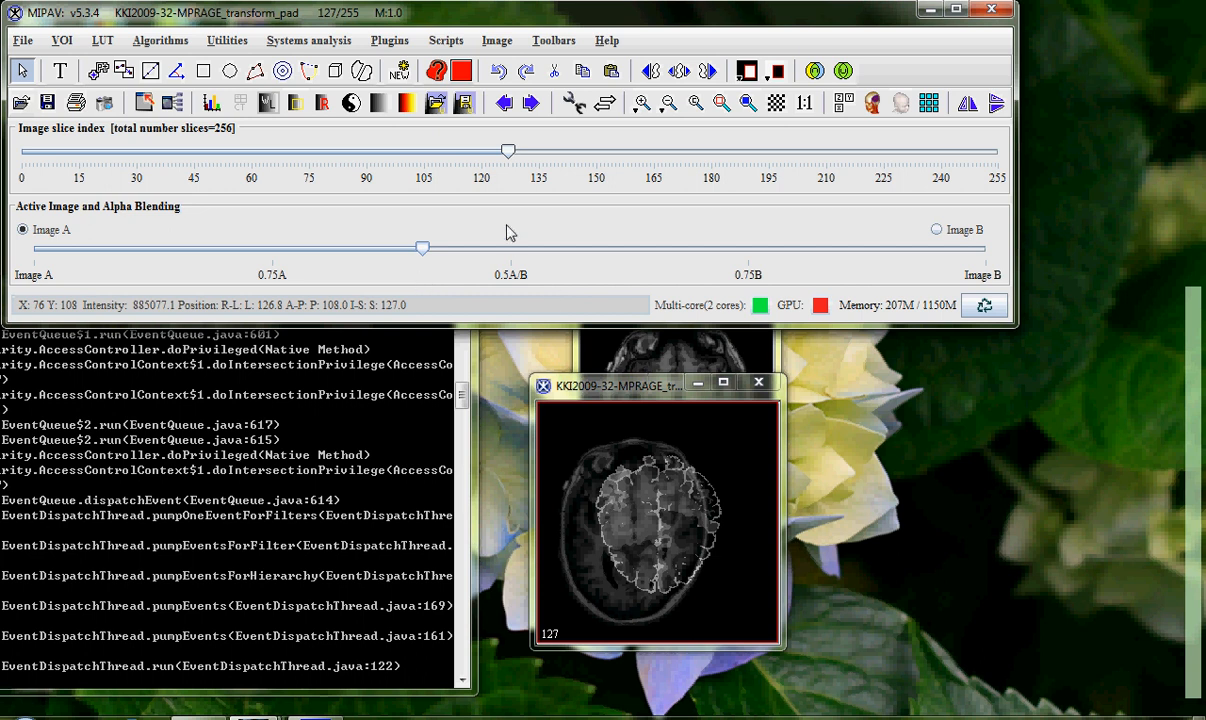
pyautogui.moveTo(508, 157); pyautogui.dragTo(403, 168)
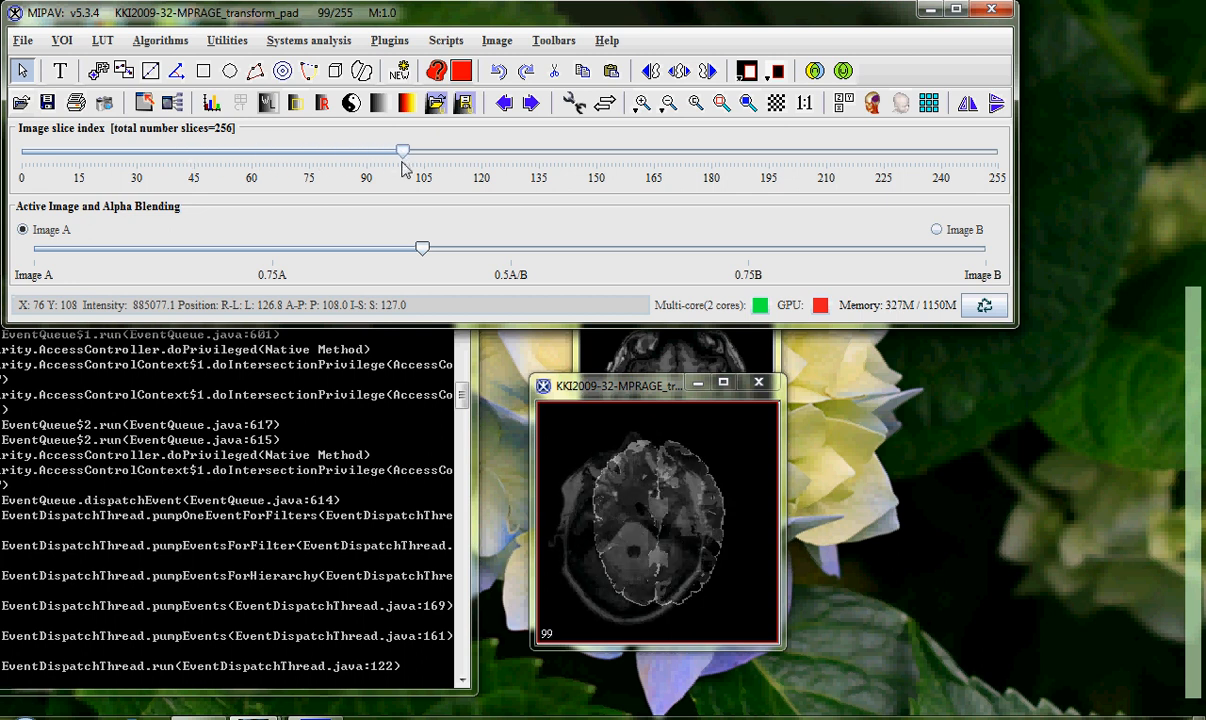
# Step: Open the overlay's lookup table and apply the red LUT to image A
pyautogui.click(211, 104)
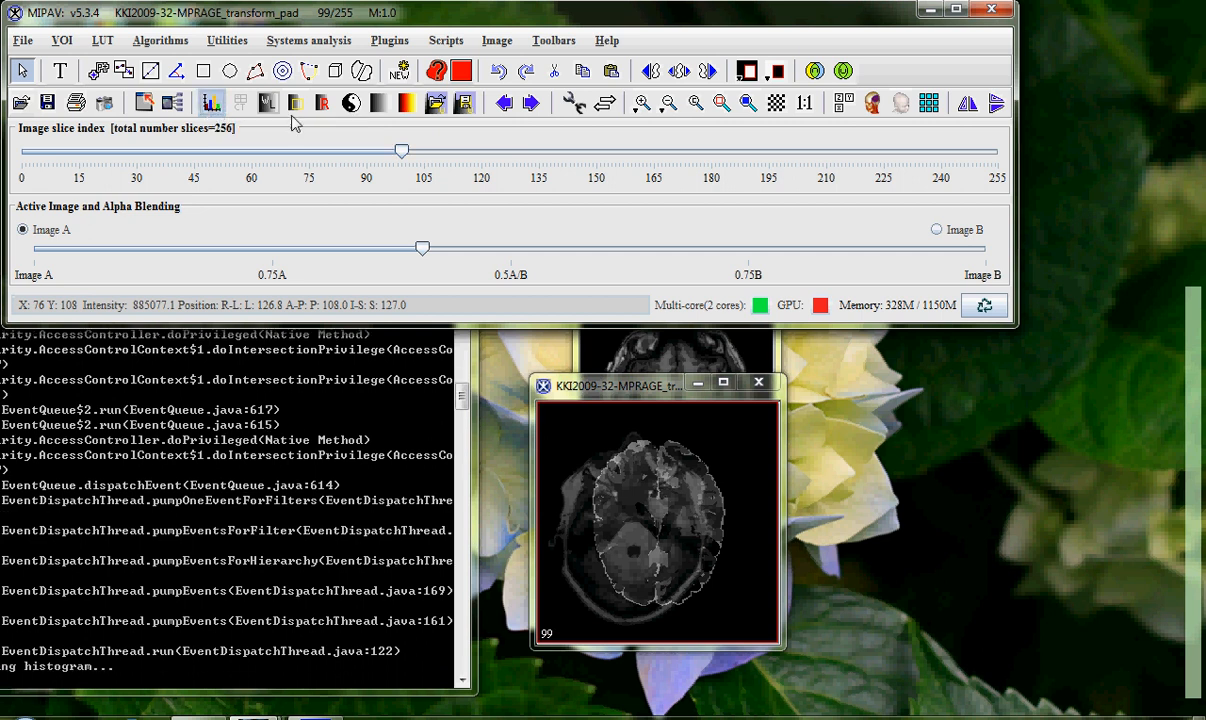
pyautogui.moveTo(368, 200); pyautogui.dragTo(327, 61)
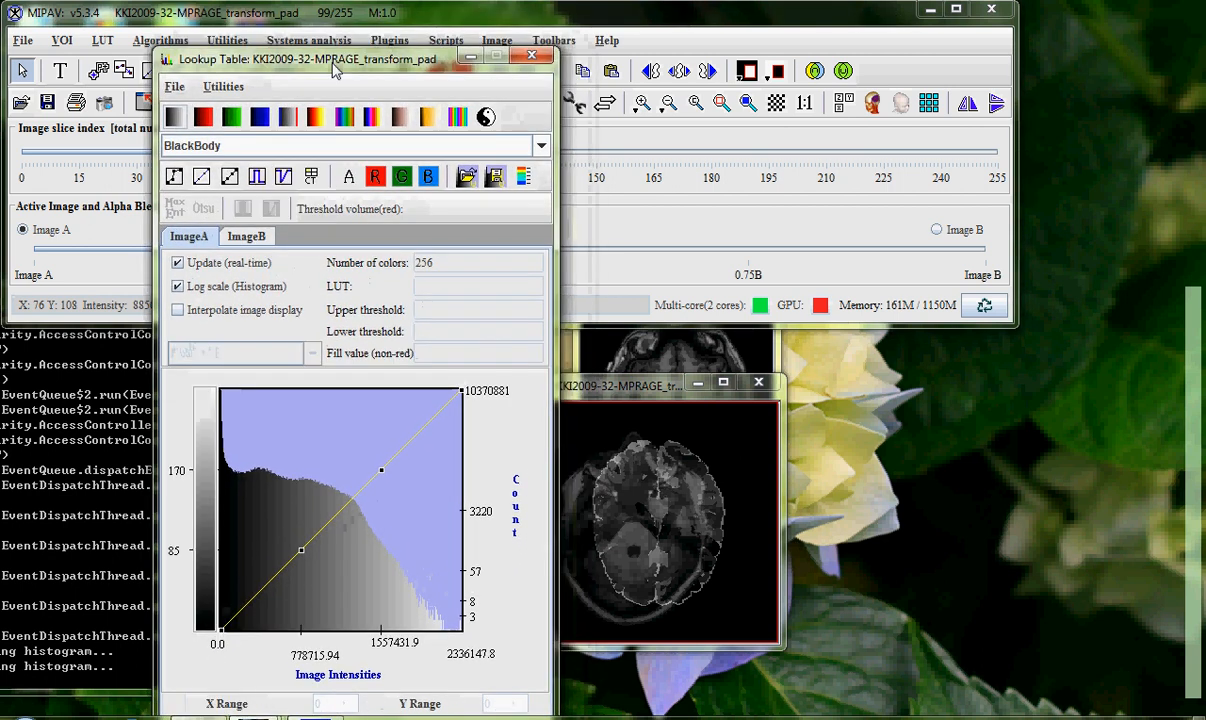
pyautogui.click(191, 243)
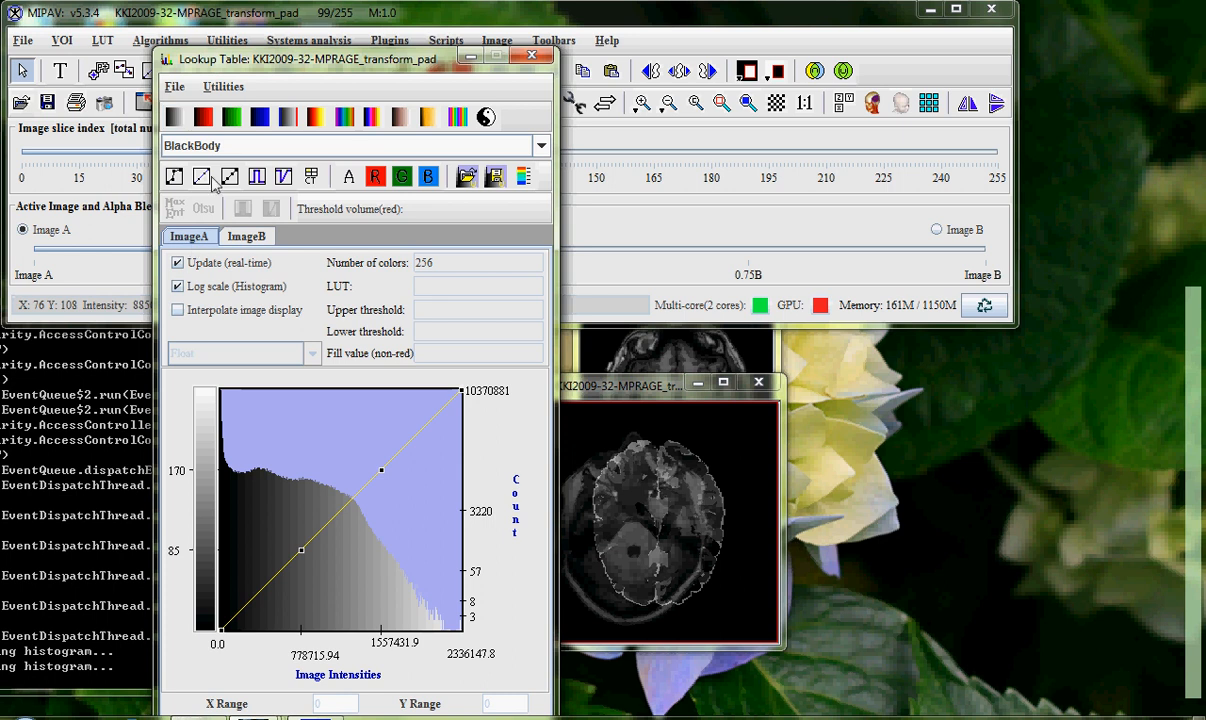
pyautogui.moveTo(632, 393); pyautogui.dragTo(647, 303)
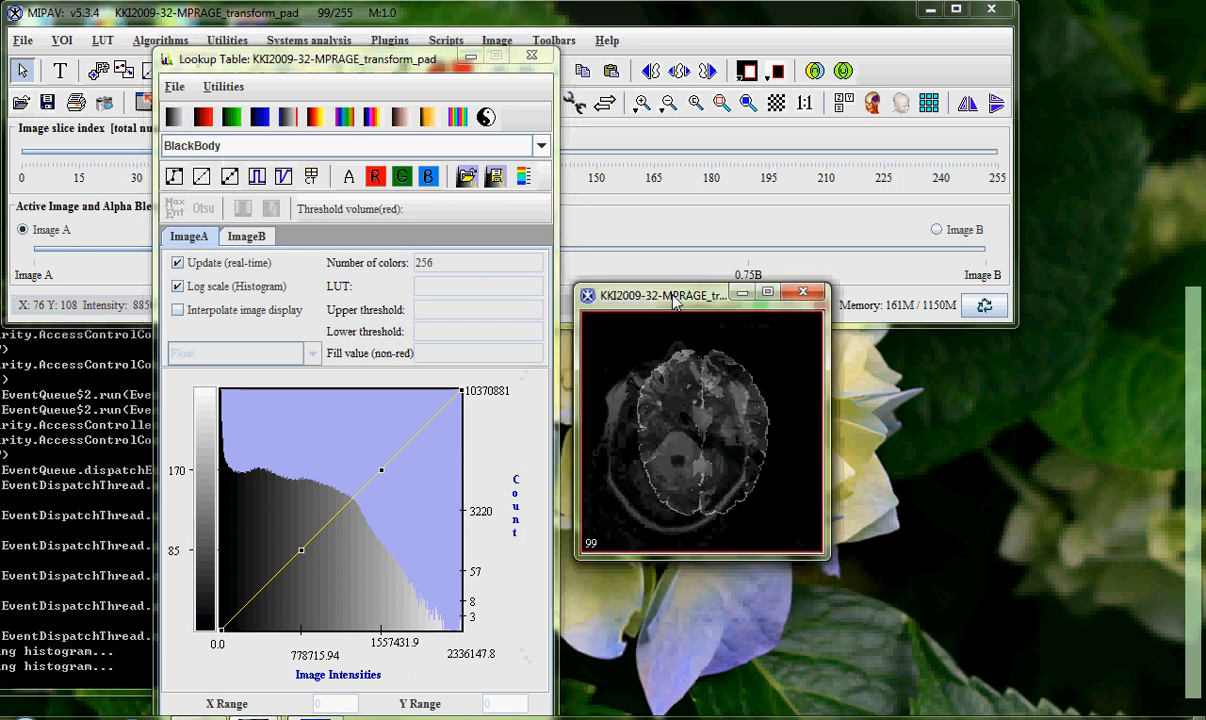
pyautogui.click(205, 118)
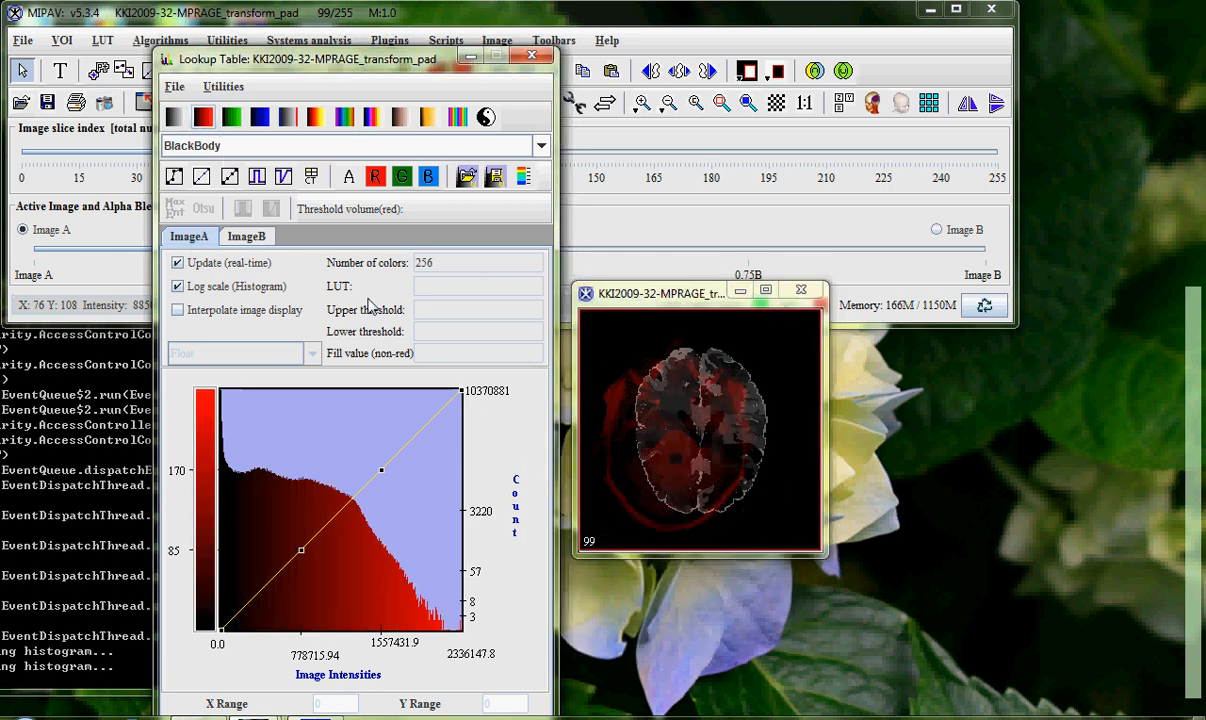
# Step: Apply the green LUT to image B and move the windows so the blending controls are uncovered
pyautogui.click(246, 236)
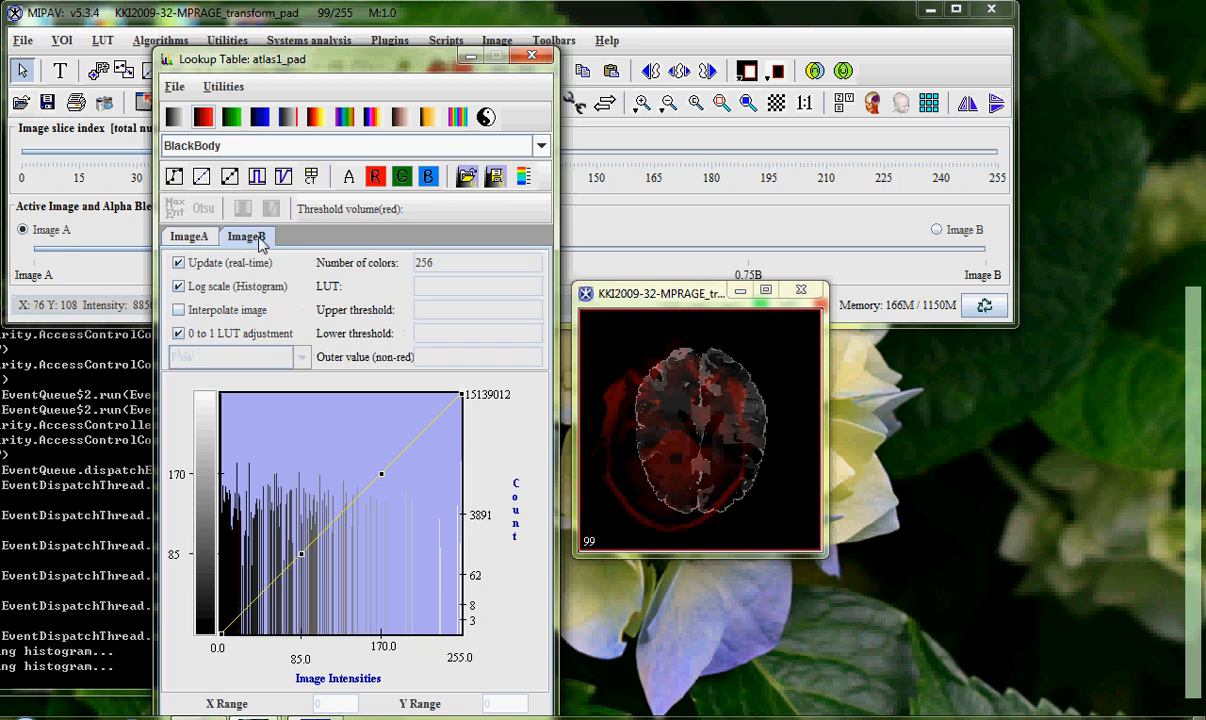
pyautogui.click(238, 120)
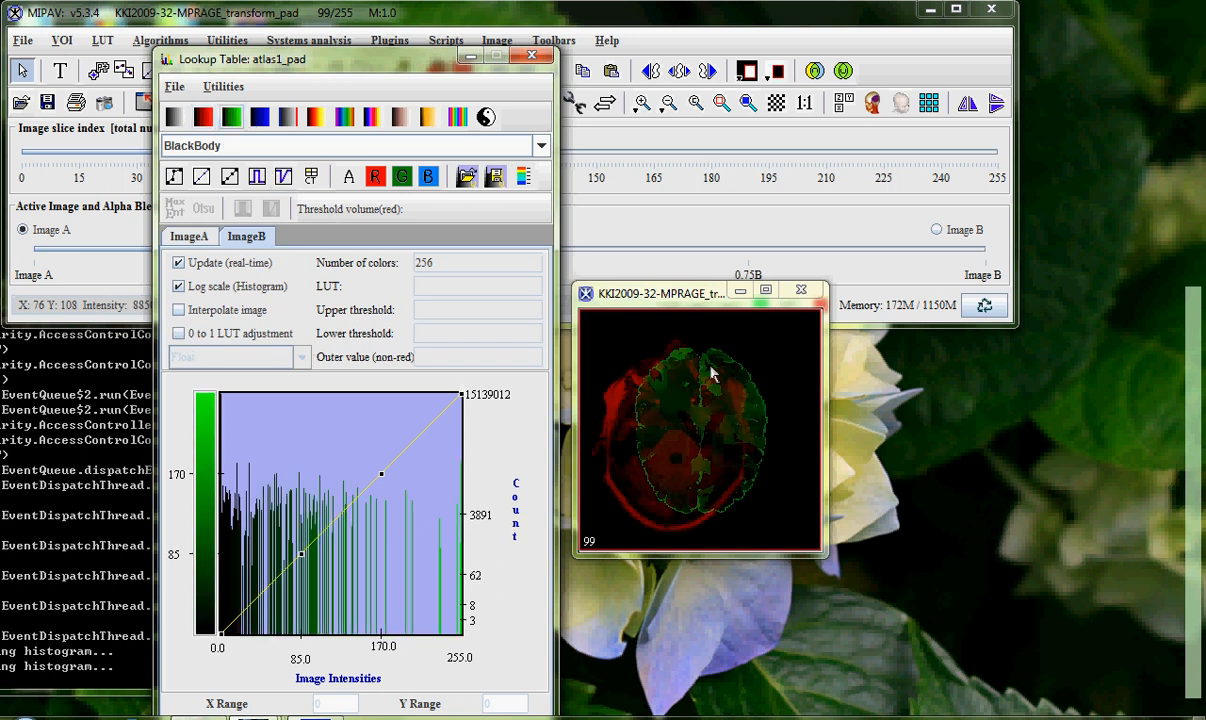
pyautogui.moveTo(676, 304); pyautogui.dragTo(718, 251)
pyautogui.moveTo(367, 60); pyautogui.dragTo(406, 317)
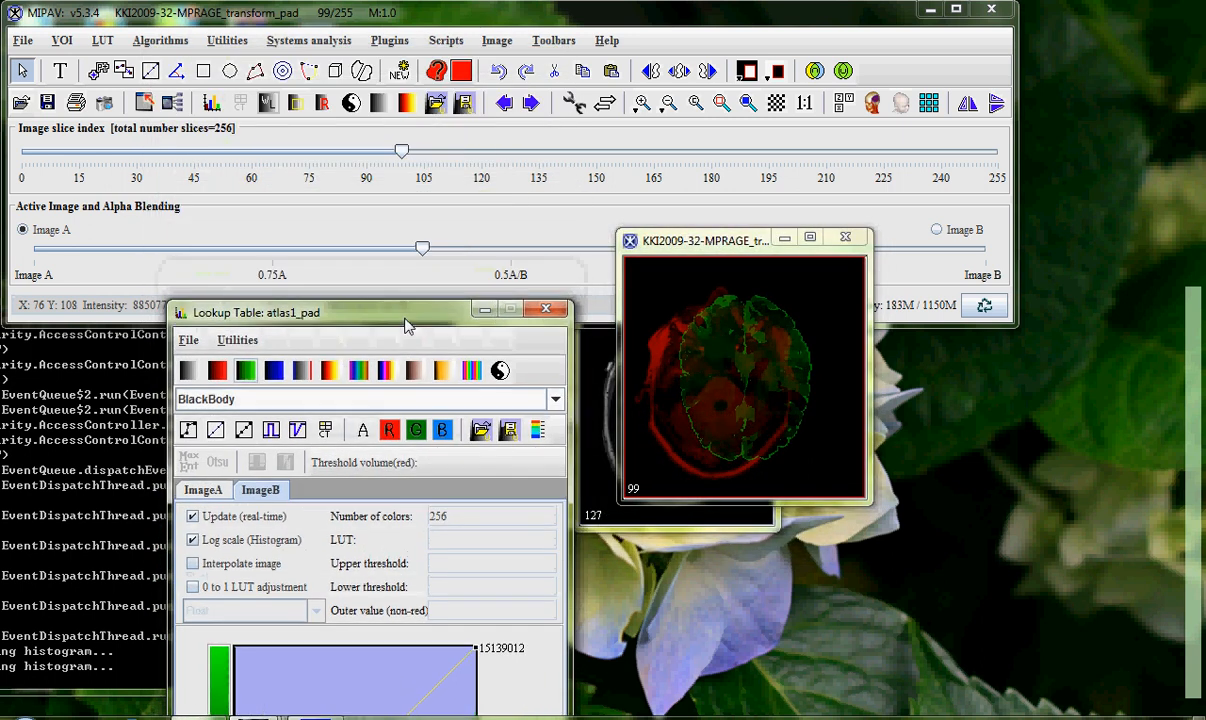